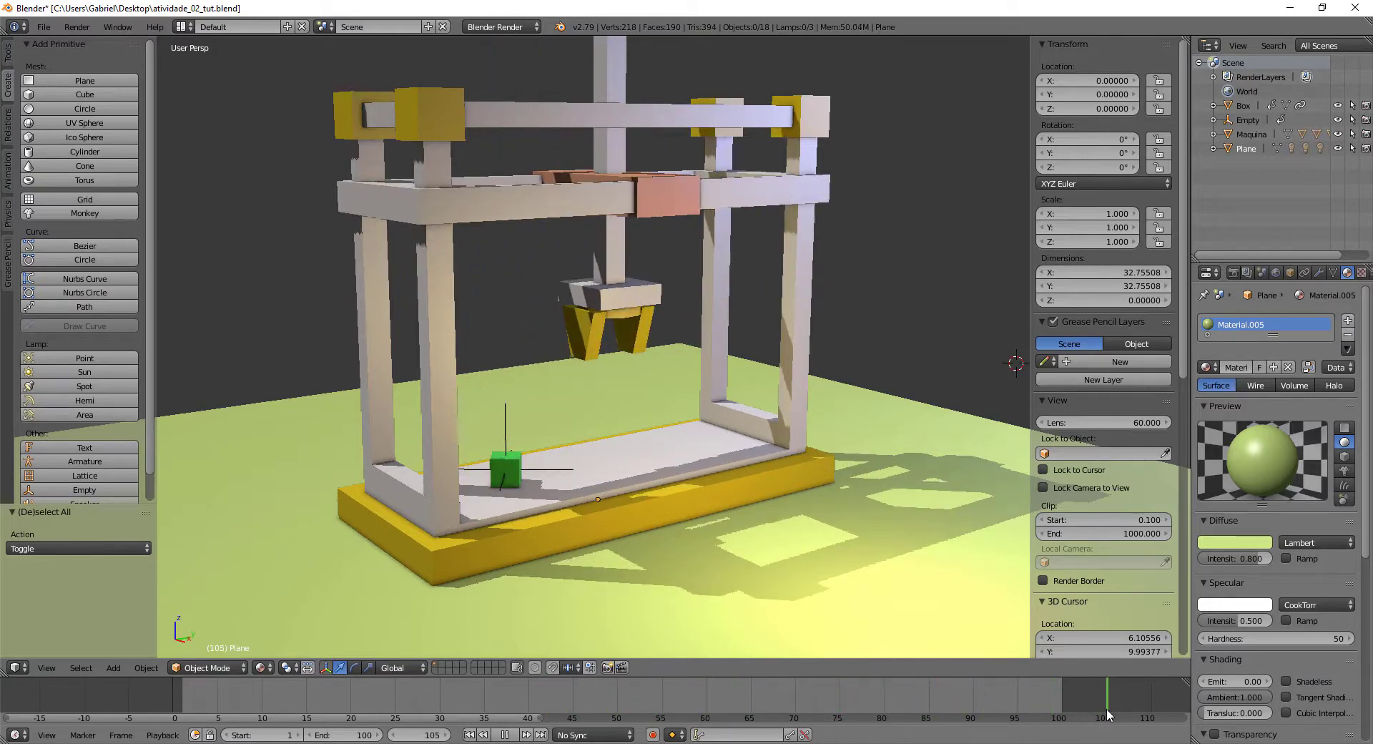
Play the finished claw-machine animation from frame 0 to review how the claw carries the green cube.
drag(1107, 710, 169, 697)
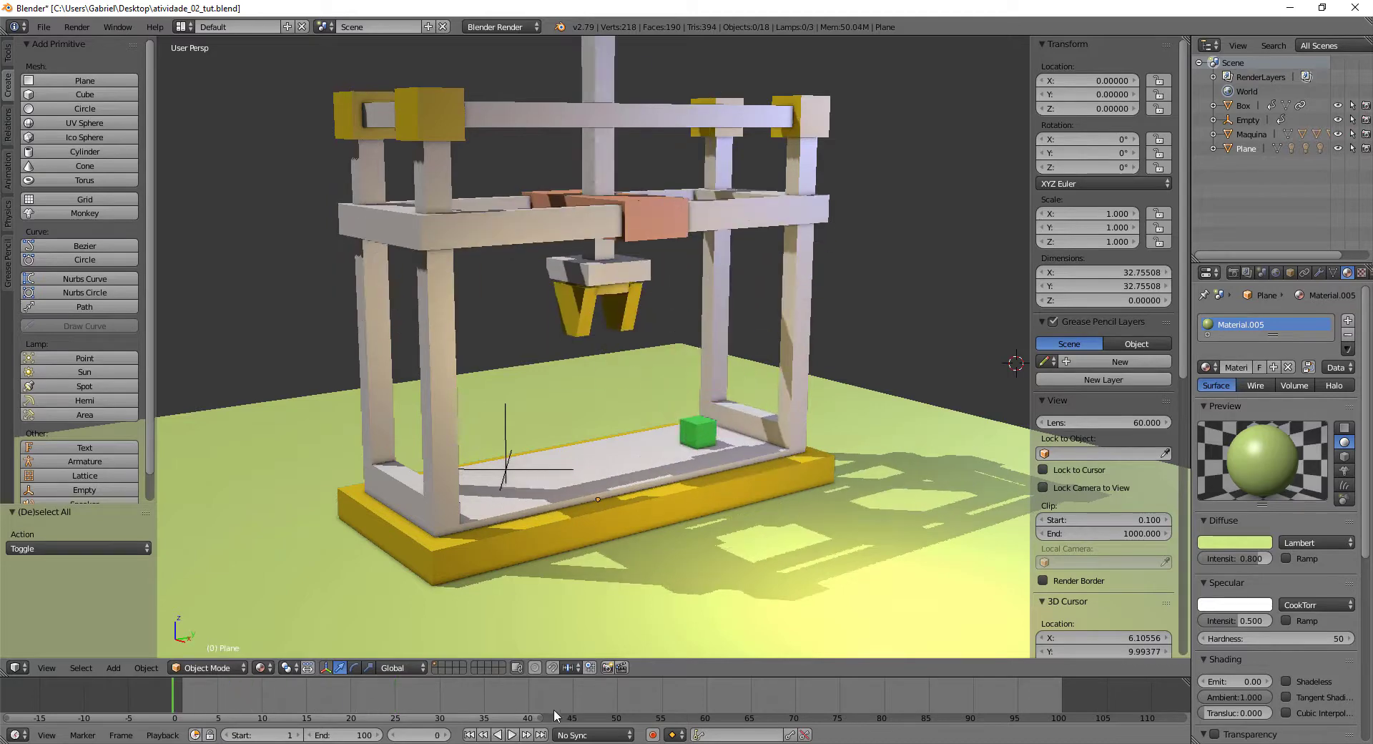
click(511, 734)
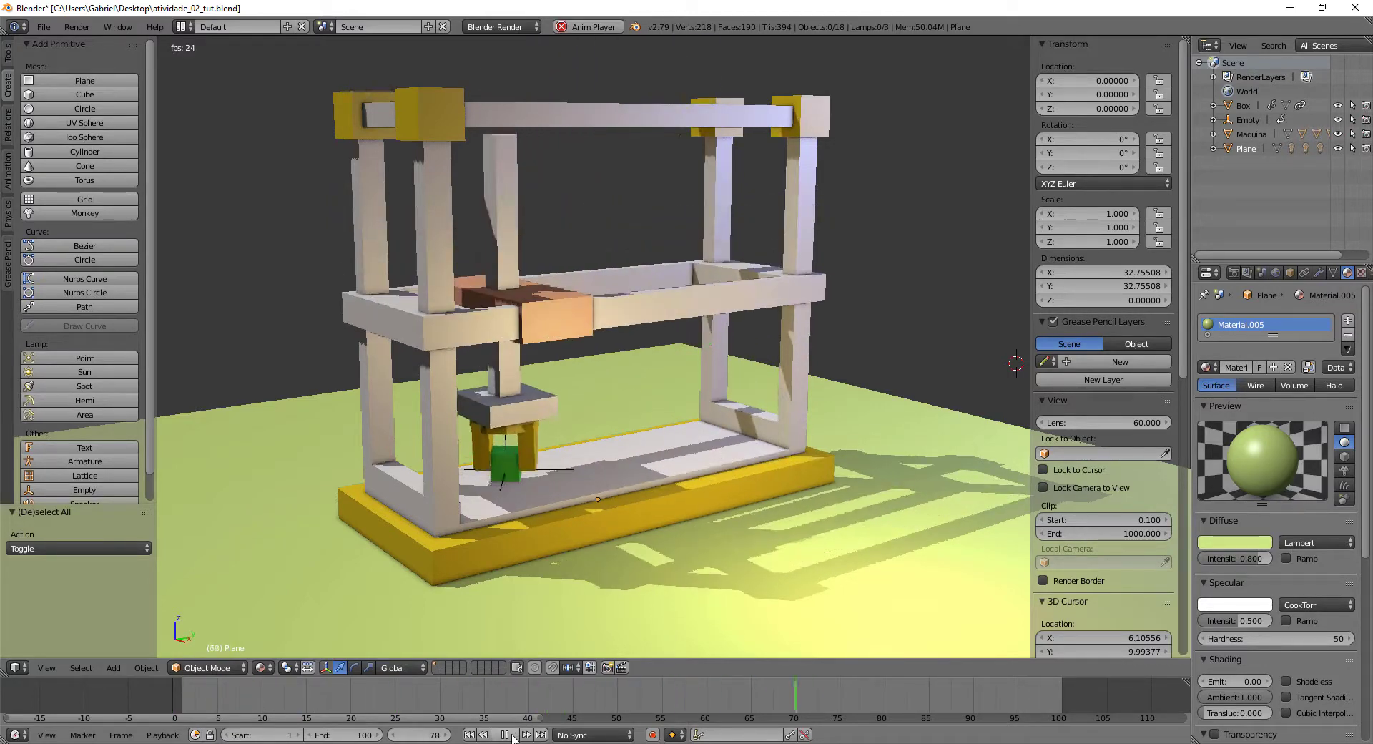
click(512, 735)
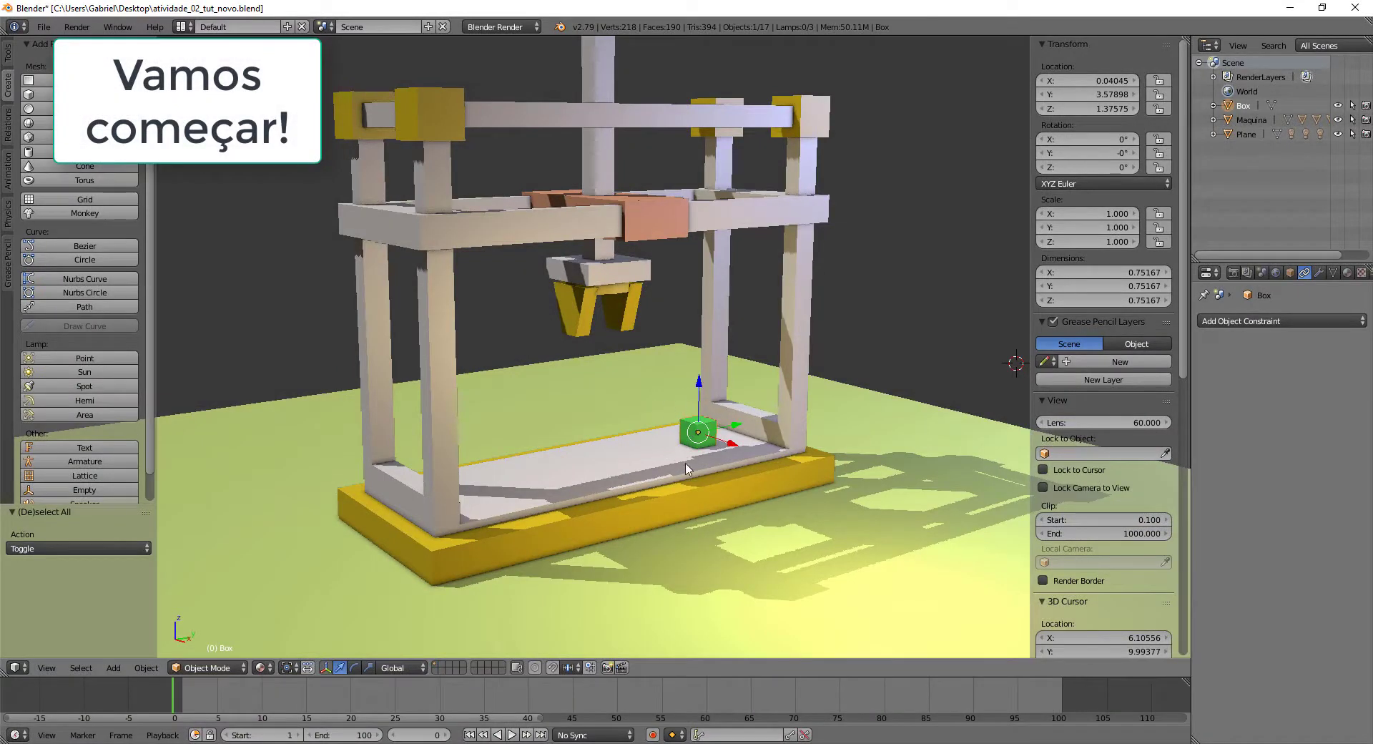
Select the claw's vertical arm, play its existing animation, and return to frame 1.
right_click(596, 275)
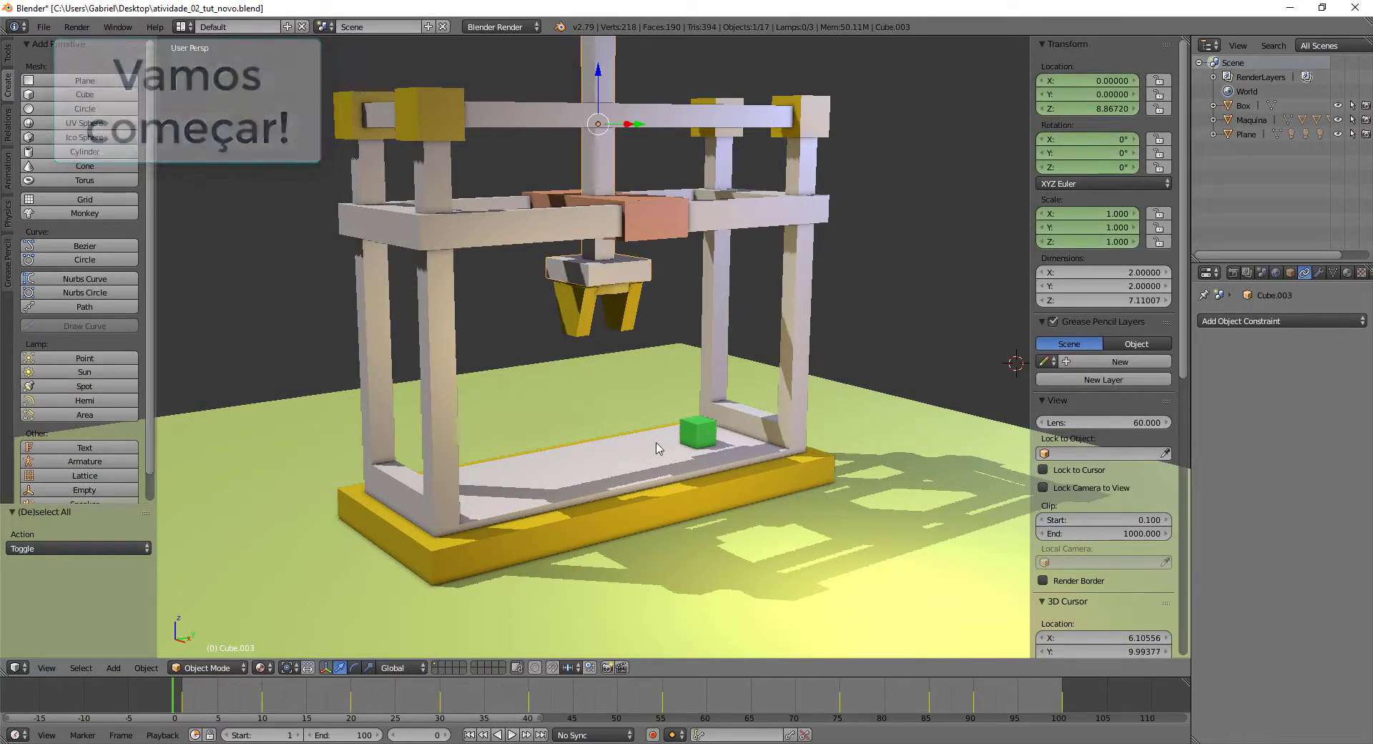
key(alt+a)
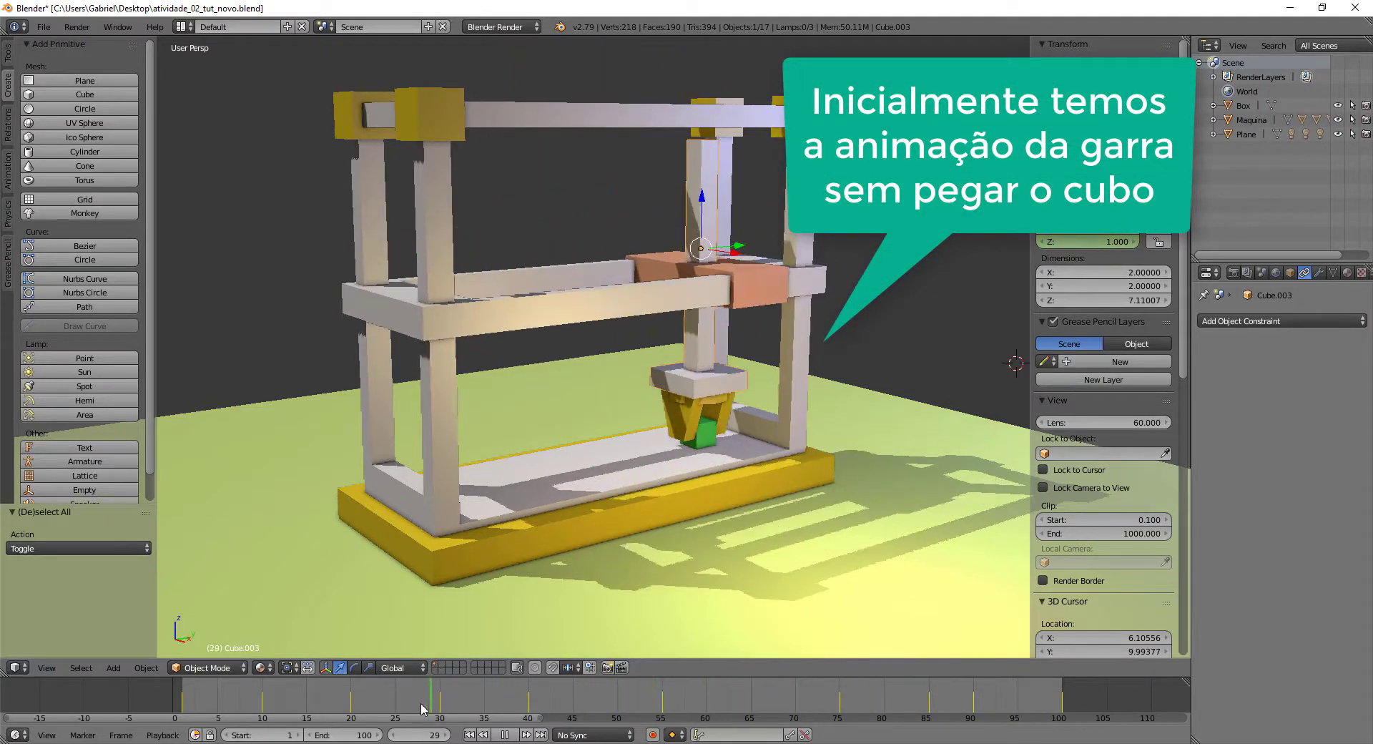
click(169, 711)
drag(168, 710, 182, 712)
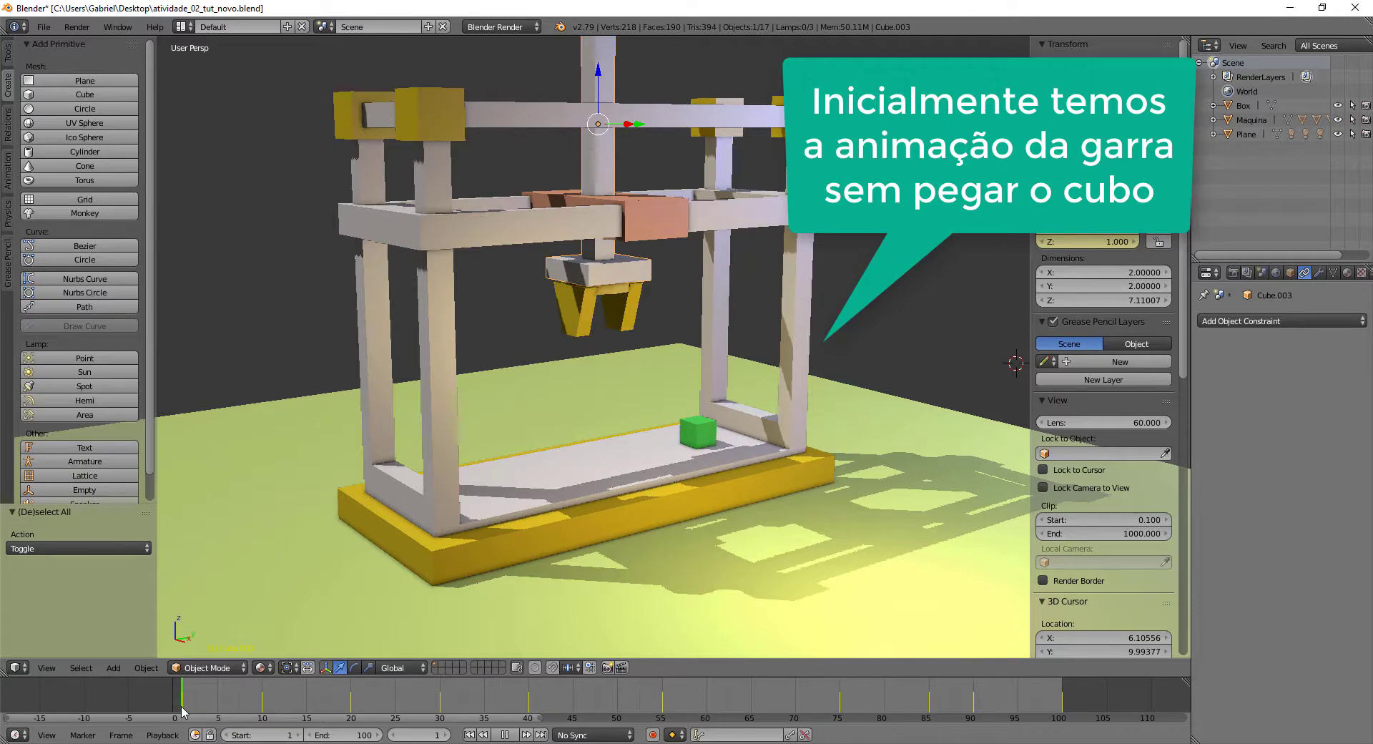
Add a Child Of constraint to the green cube on the machine's base.
right_click(702, 432)
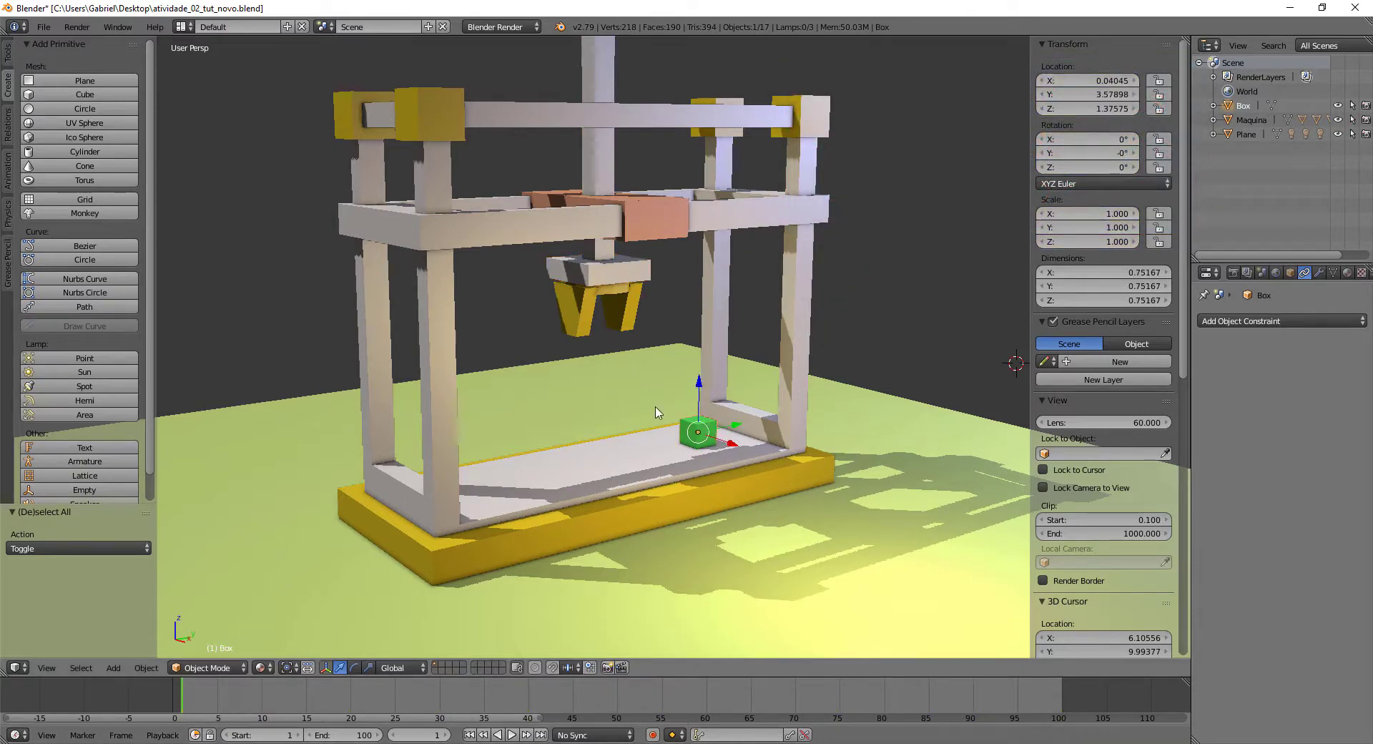
click(1290, 272)
click(1305, 272)
click(1234, 319)
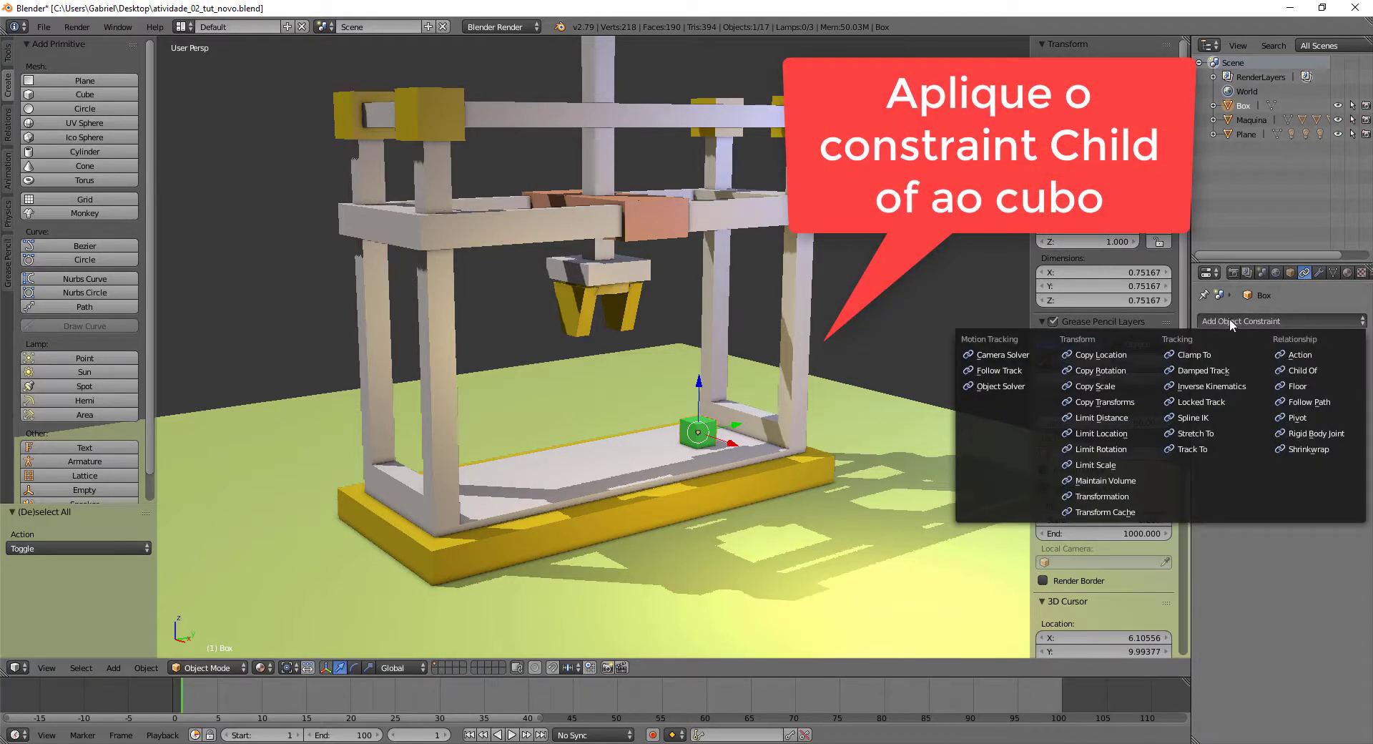
click(1294, 368)
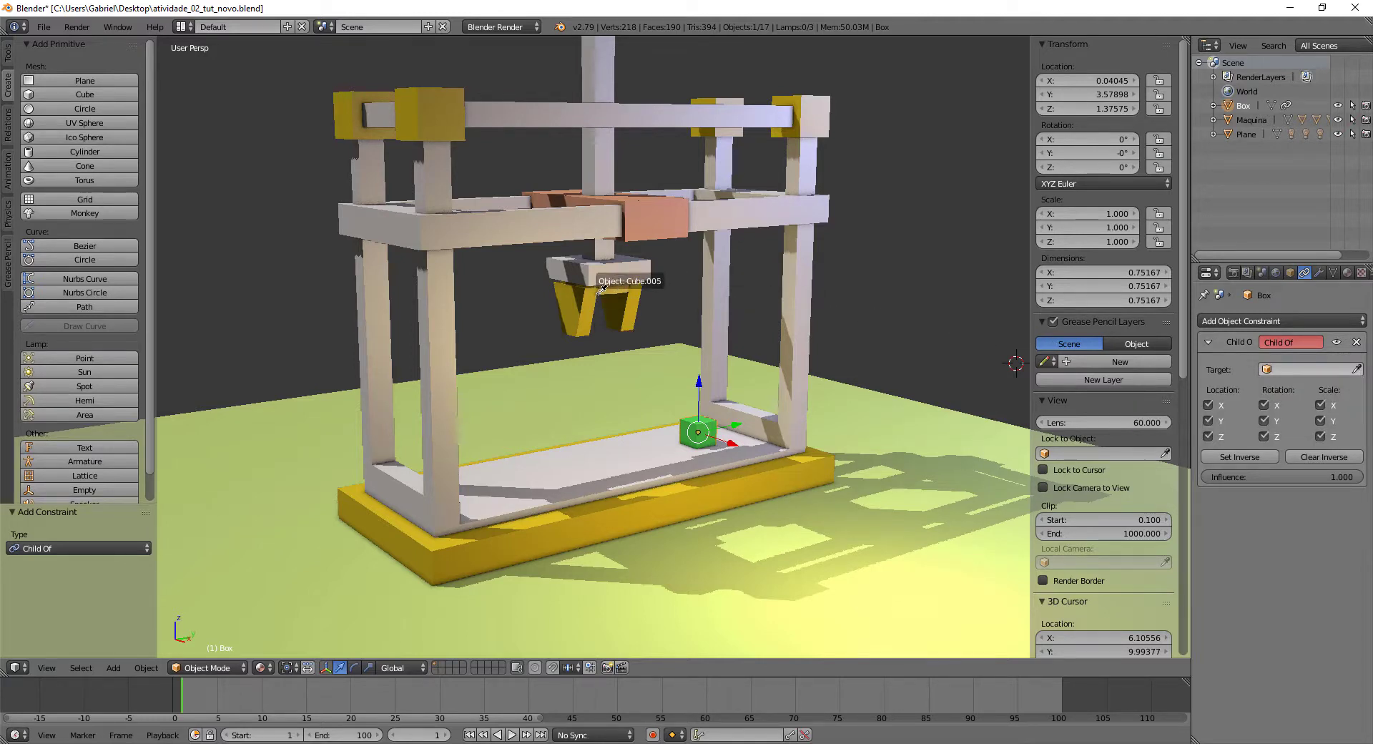
At frame 30, set the claw's Cylinder as the cube's Child Of target and apply Set Inverse.
key(Escape)
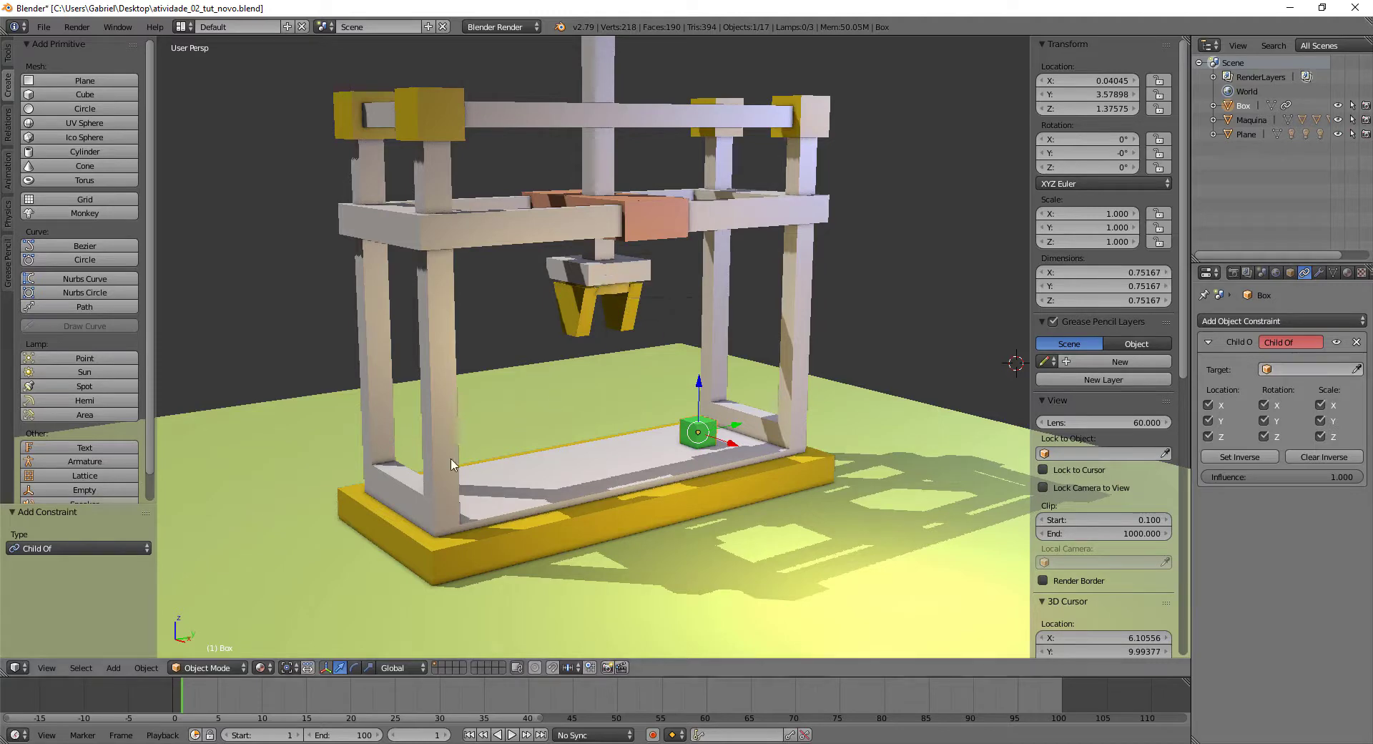
drag(181, 697, 352, 698)
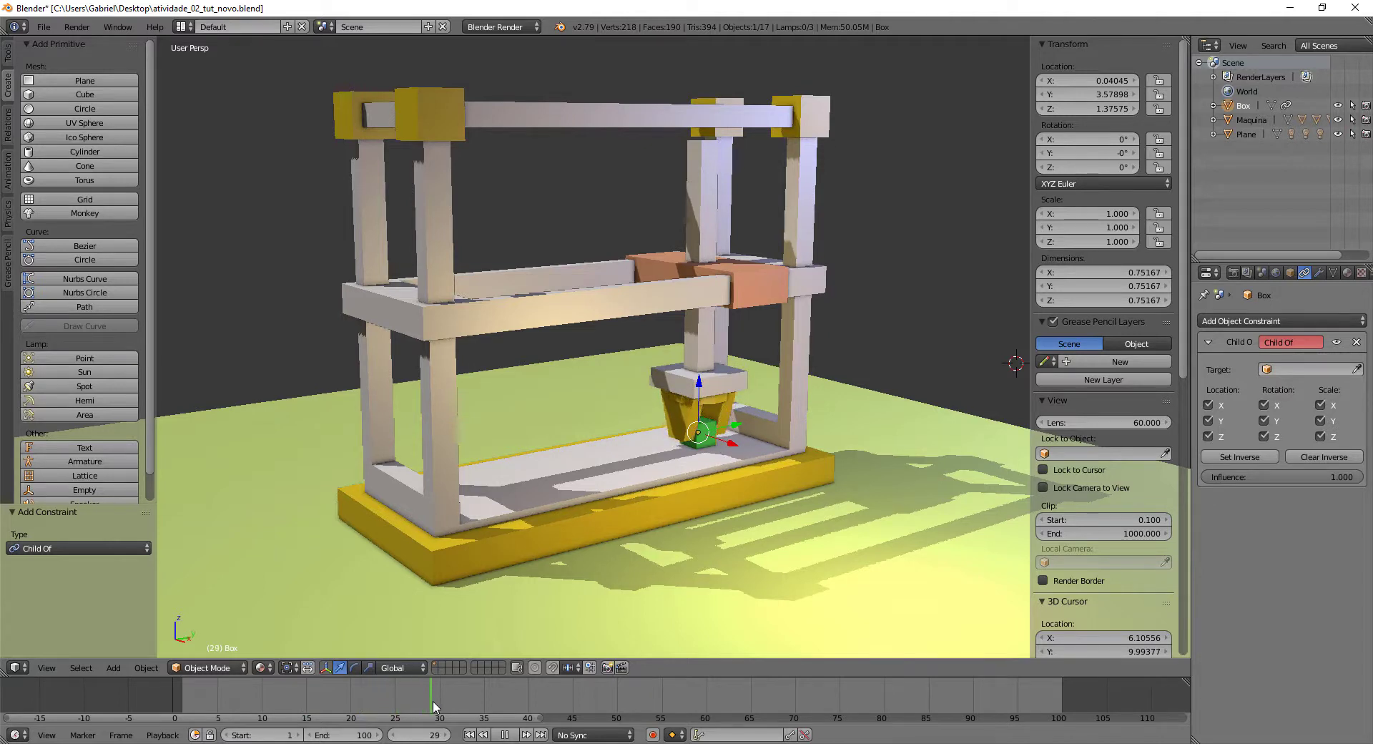
drag(437, 702, 438, 701)
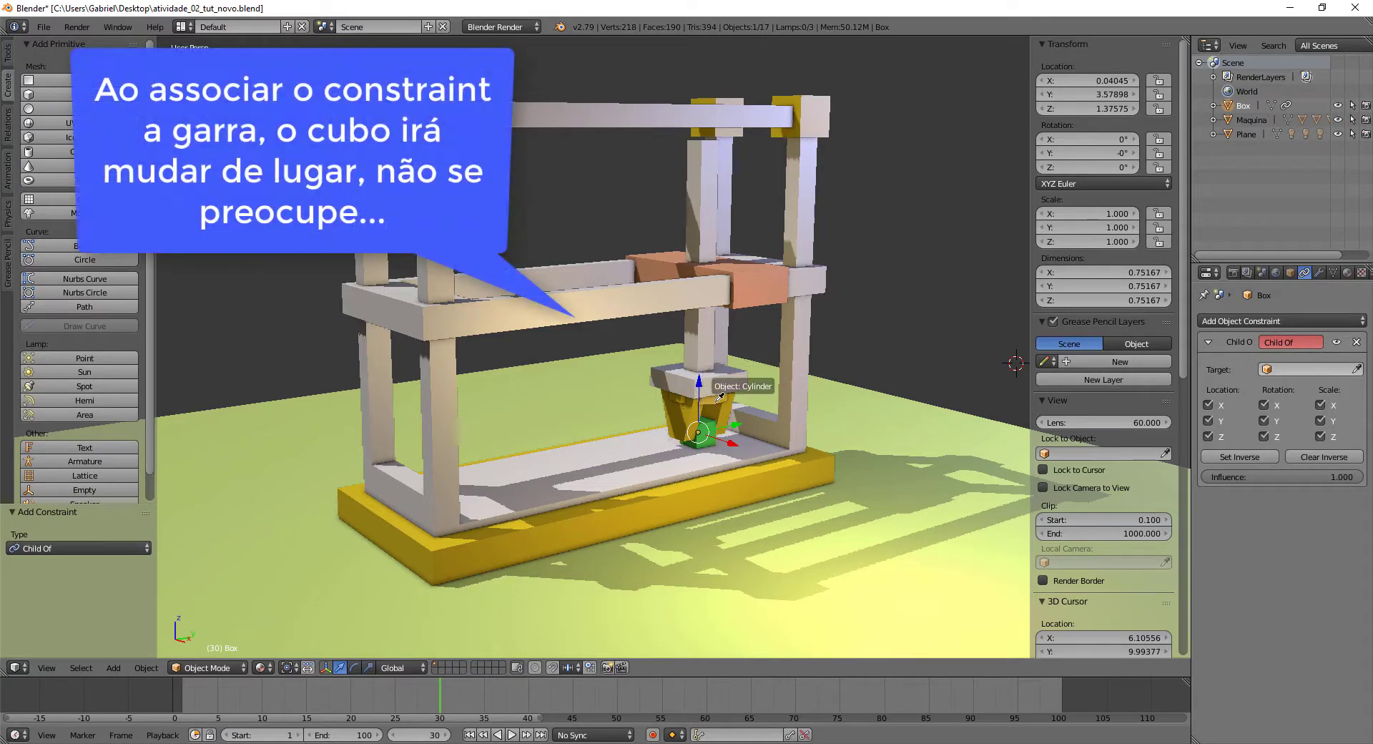
click(726, 393)
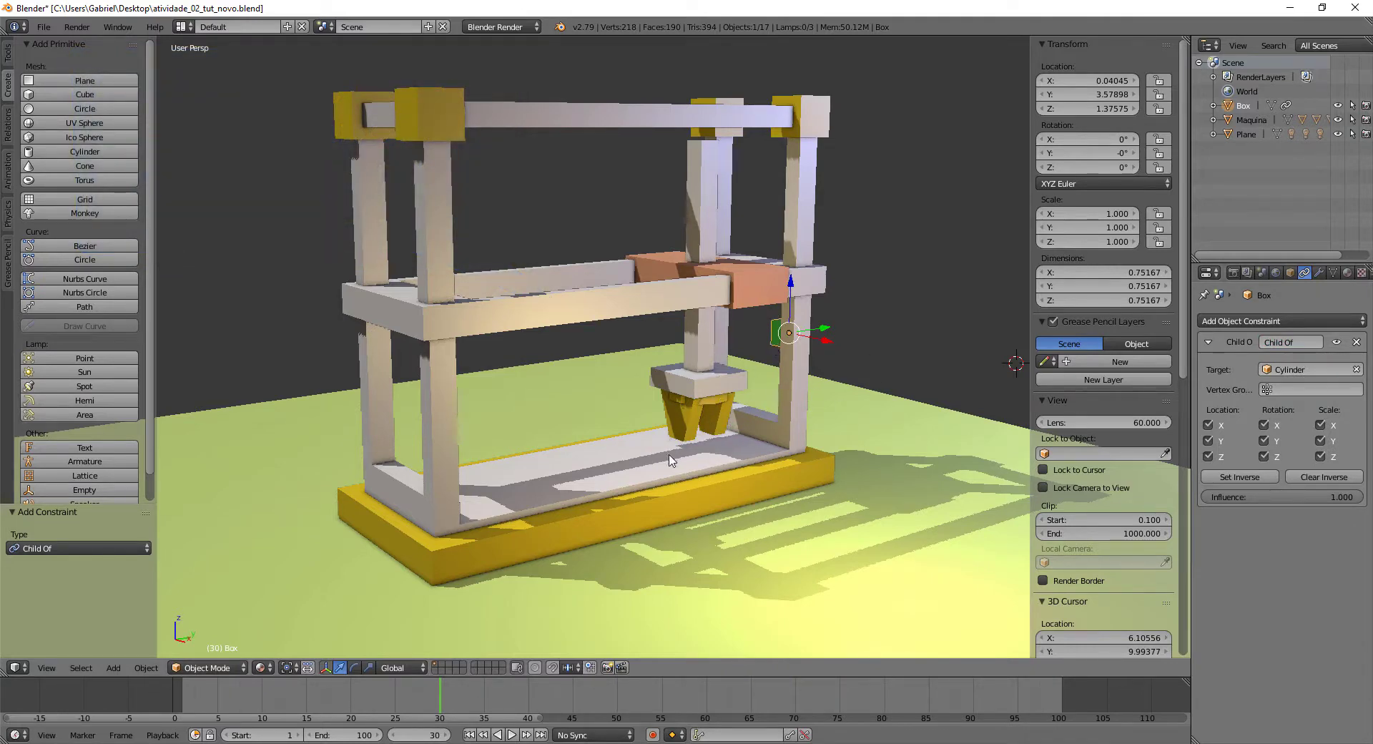
click(1225, 478)
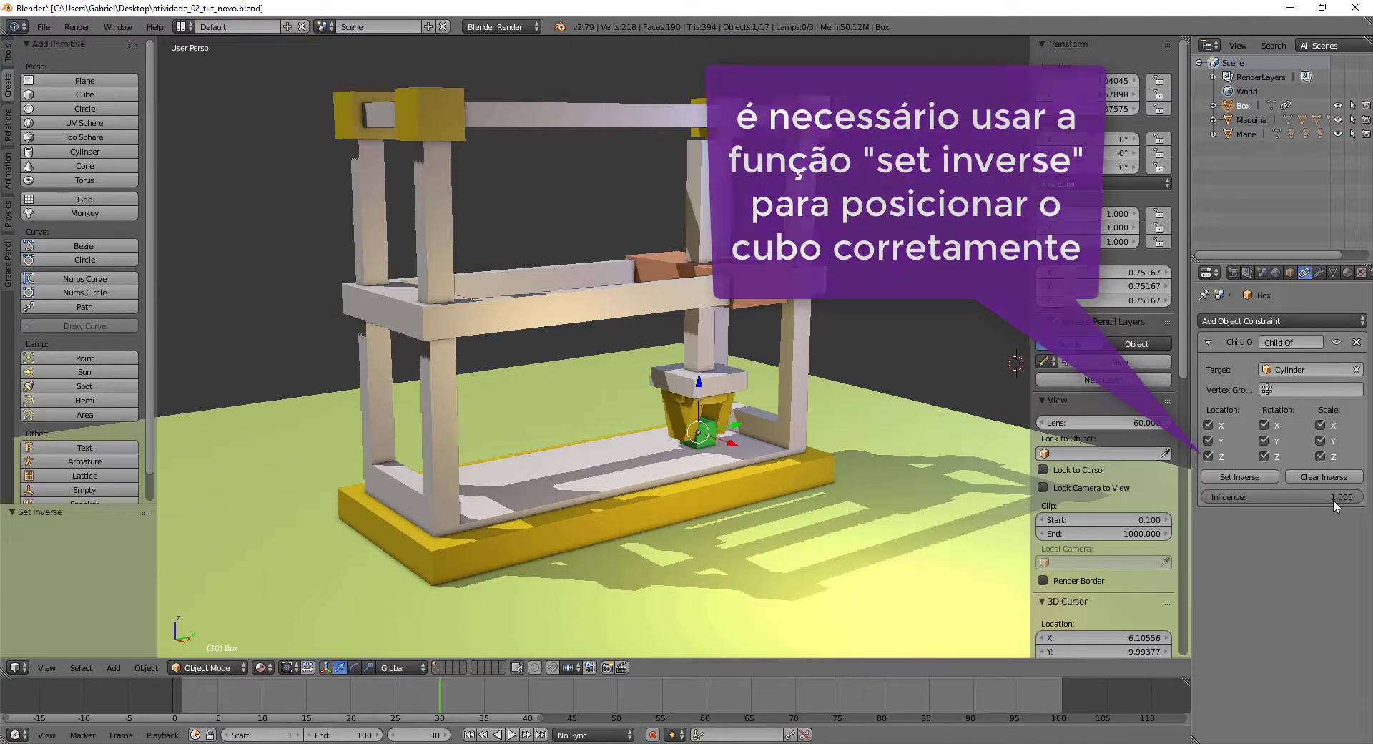
Keyframe the cube's Child Of influence at 1.000 on frame 30.
click(1354, 495)
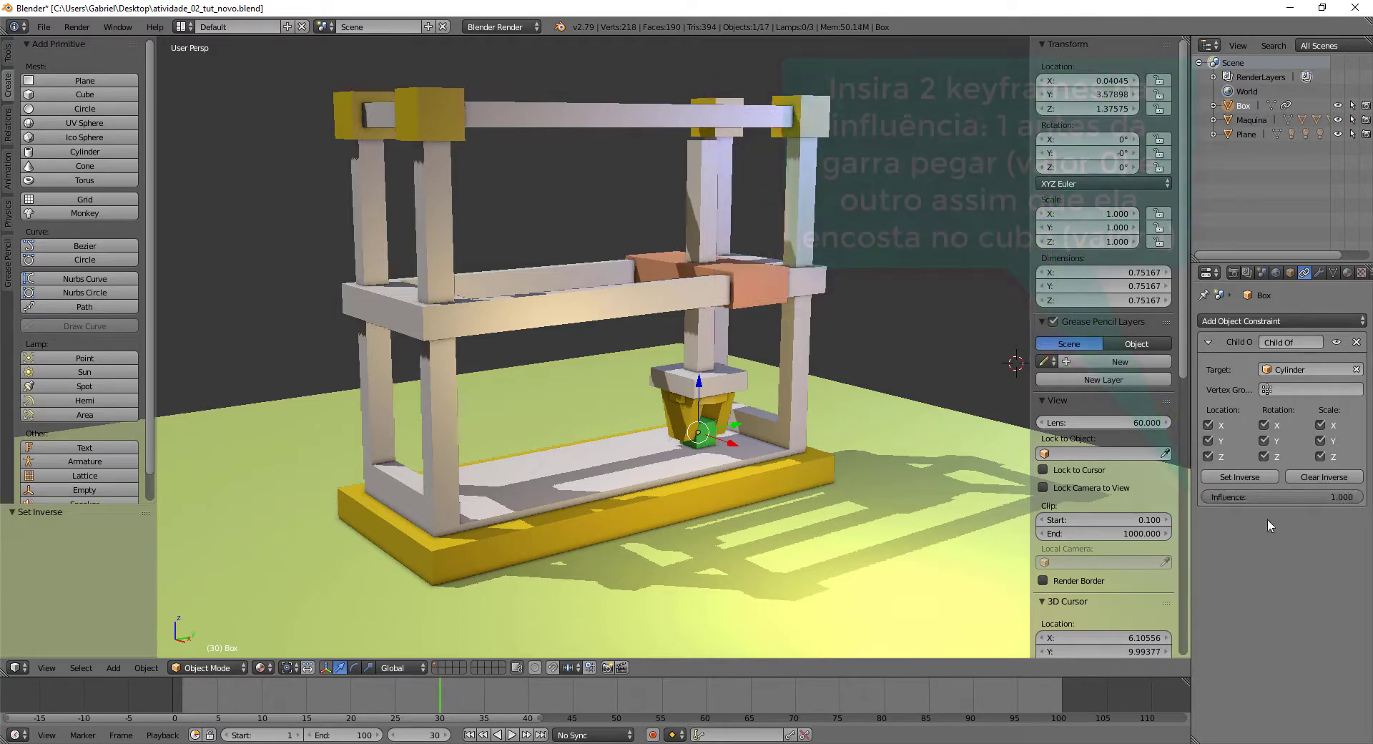
text(0)
key(Return)
drag(1208, 496, 1359, 499)
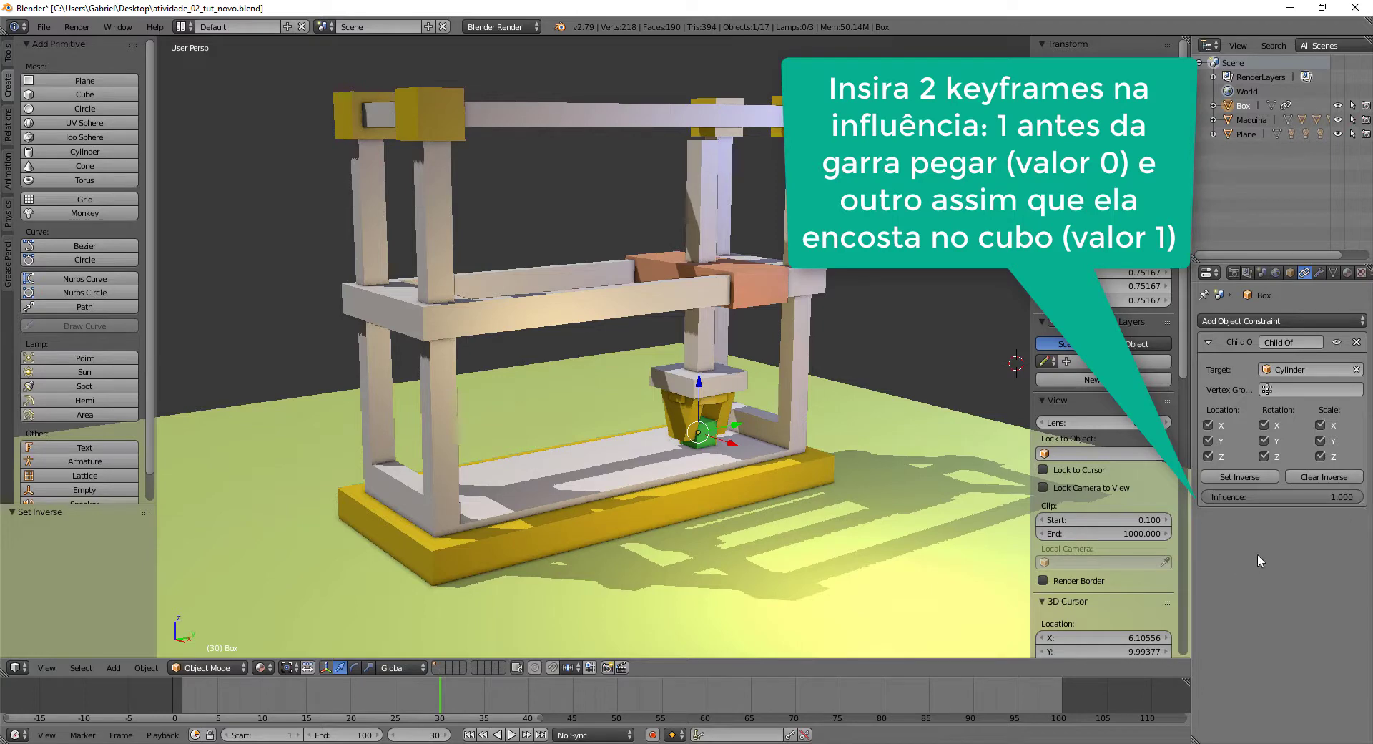
right_click(1251, 495)
click(1250, 496)
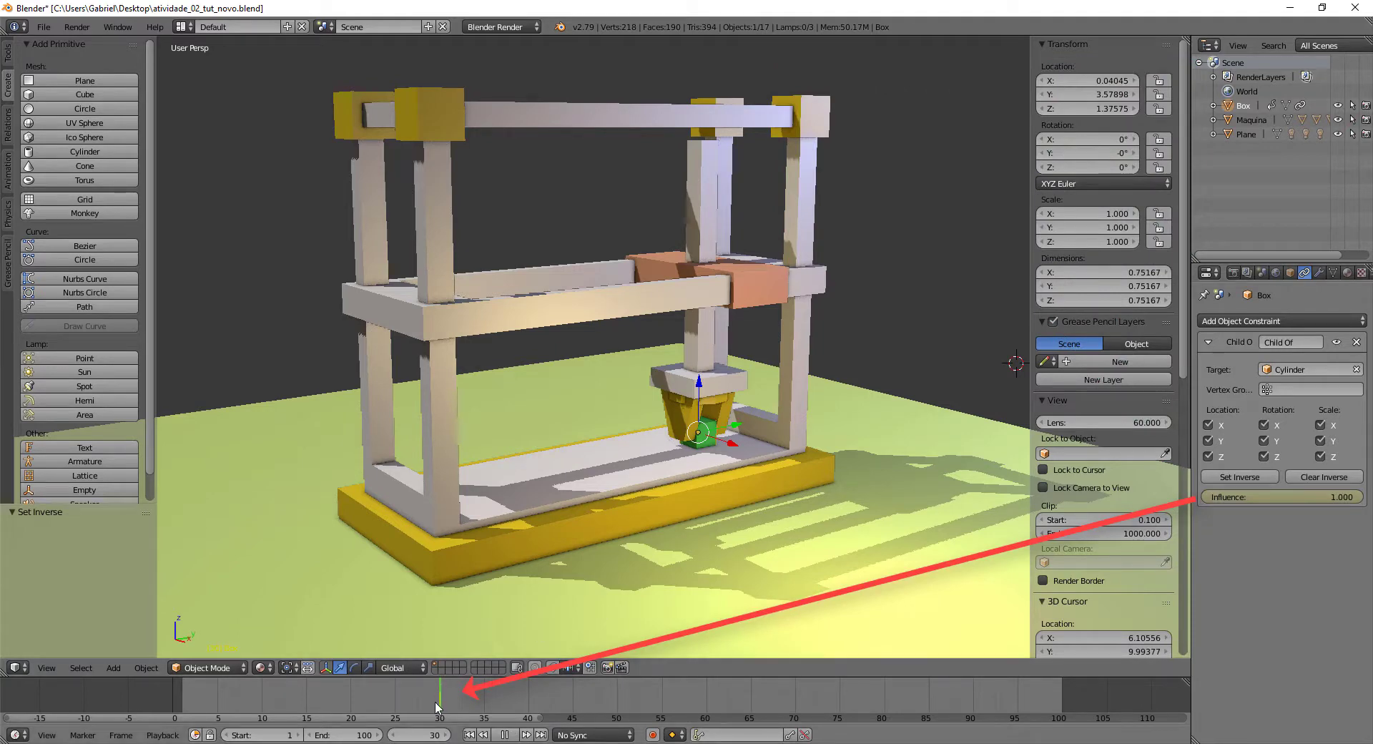
Set the Child Of influence to 0 on frame 29 and insert a keyframe for it.
drag(436, 703, 433, 704)
click(1354, 498)
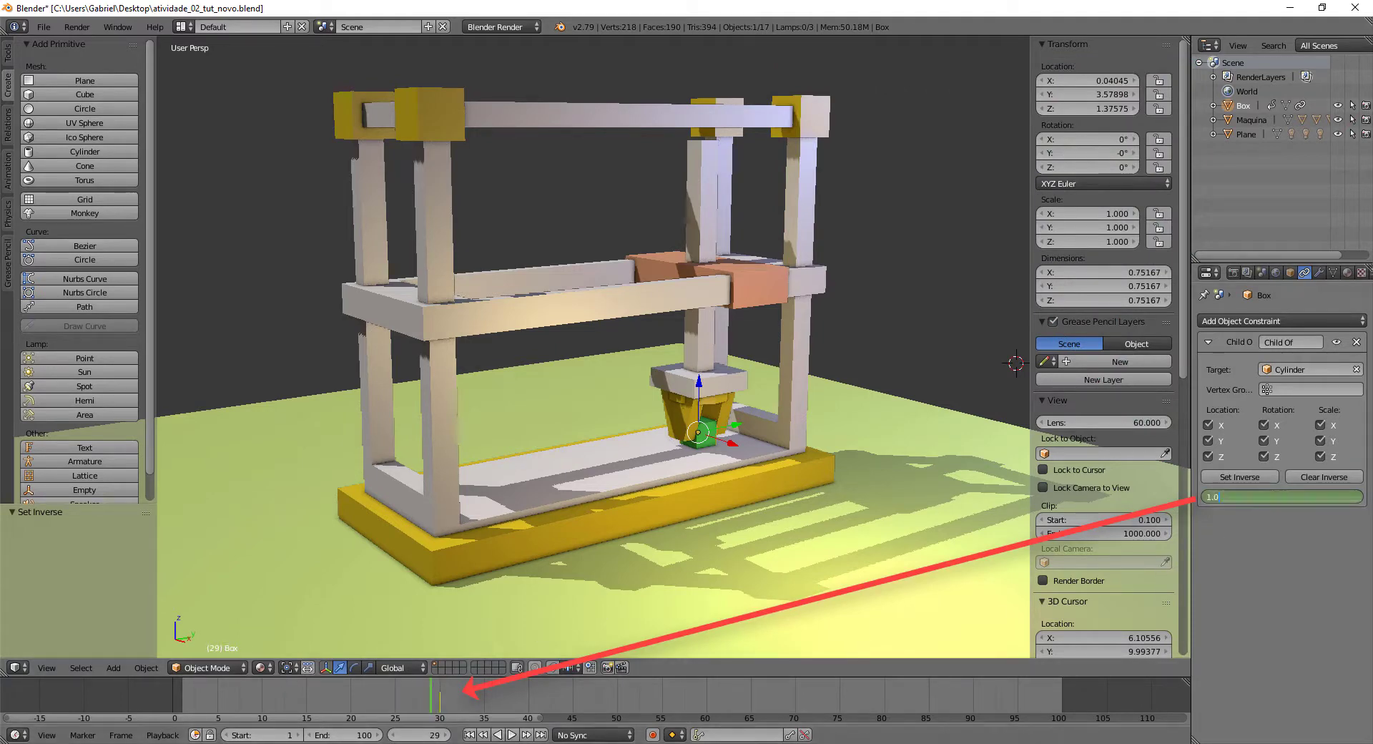
text(00)
key(Return)
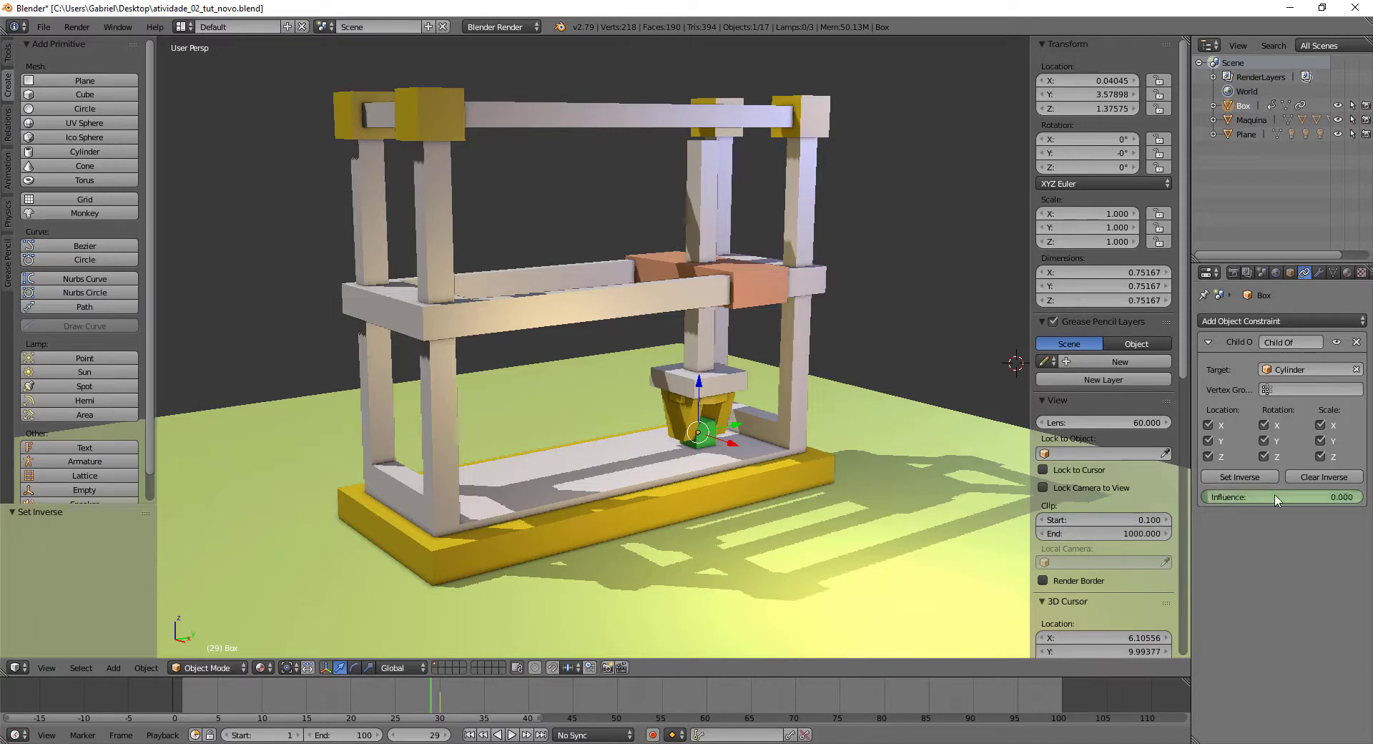
right_click(1276, 498)
click(1277, 498)
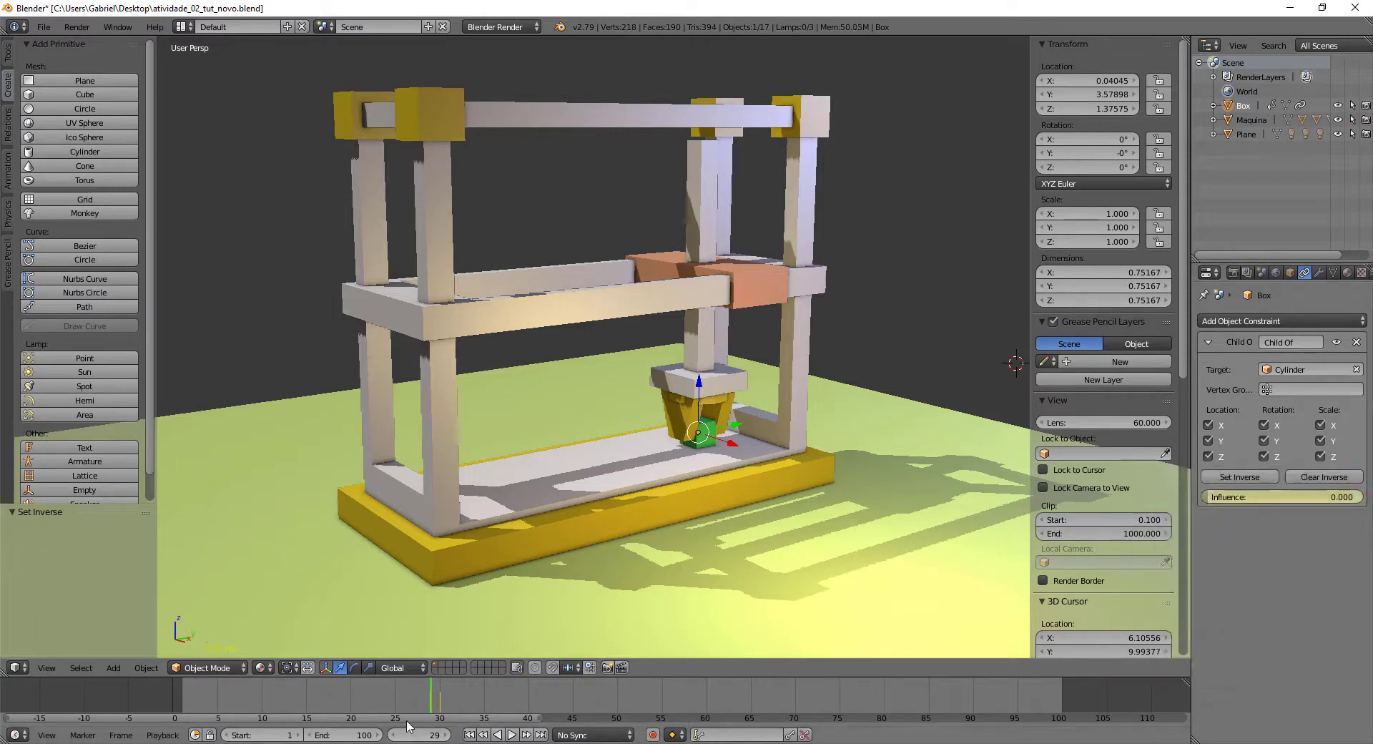
Preview the cube's pickup and release through the end of the animation and return to frame 29.
drag(438, 703, 1086, 683)
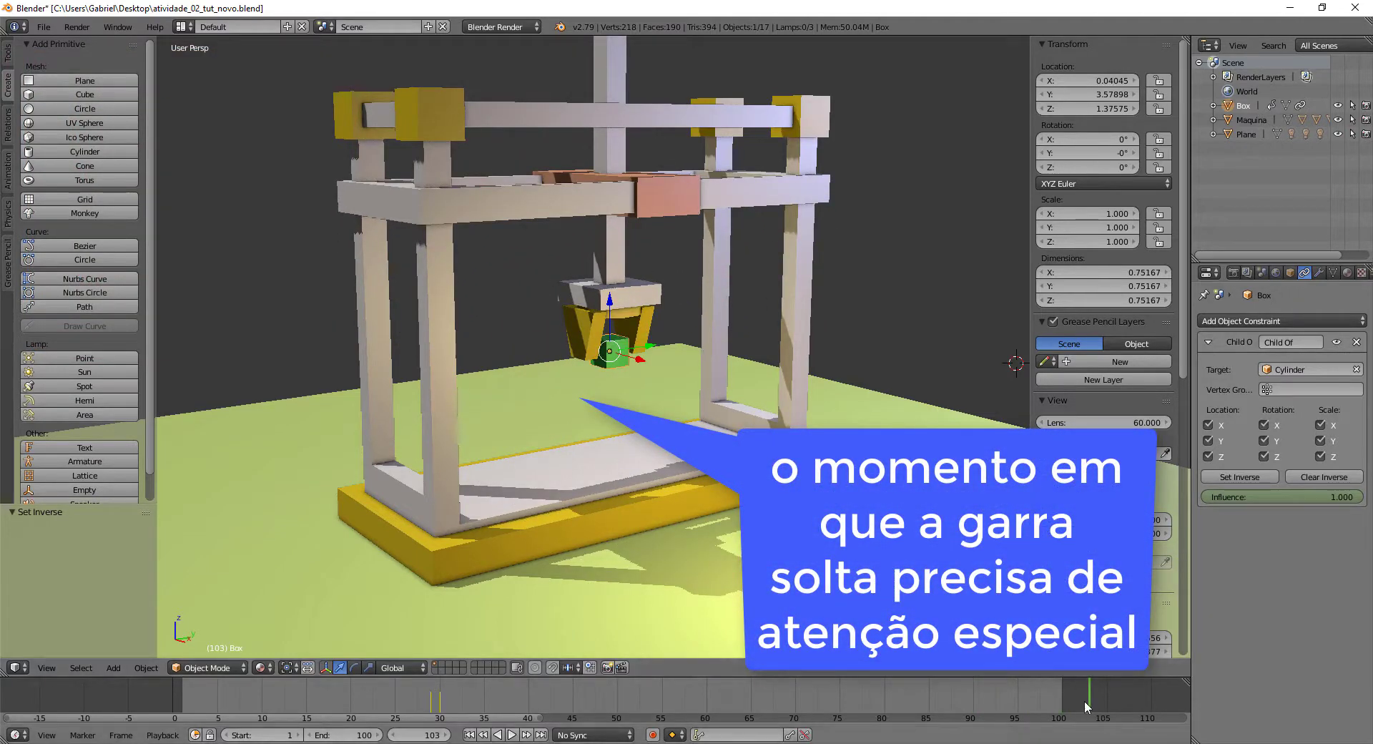
key(alt+a)
drag(480, 715, 431, 715)
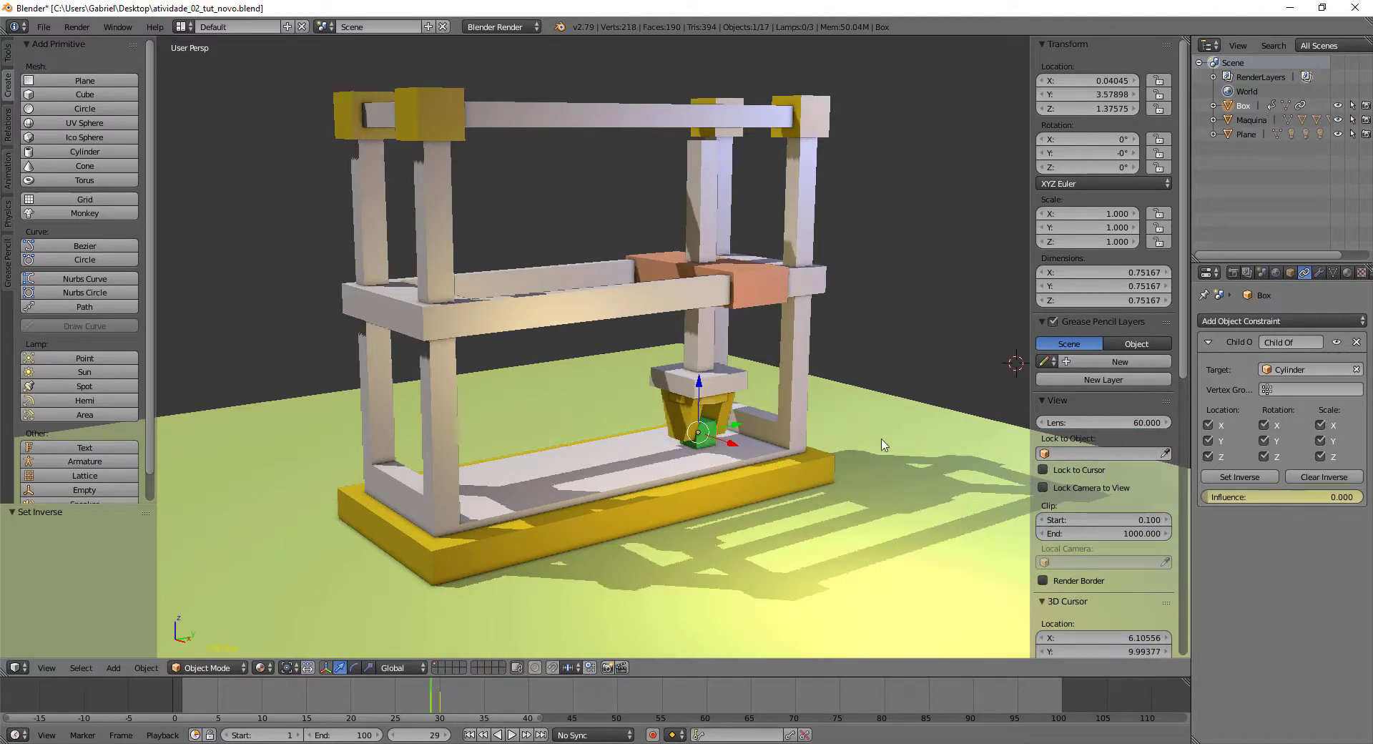
Snap the 3D cursor to the selected cube and add a Plain Axes empty there.
key(shift+s)
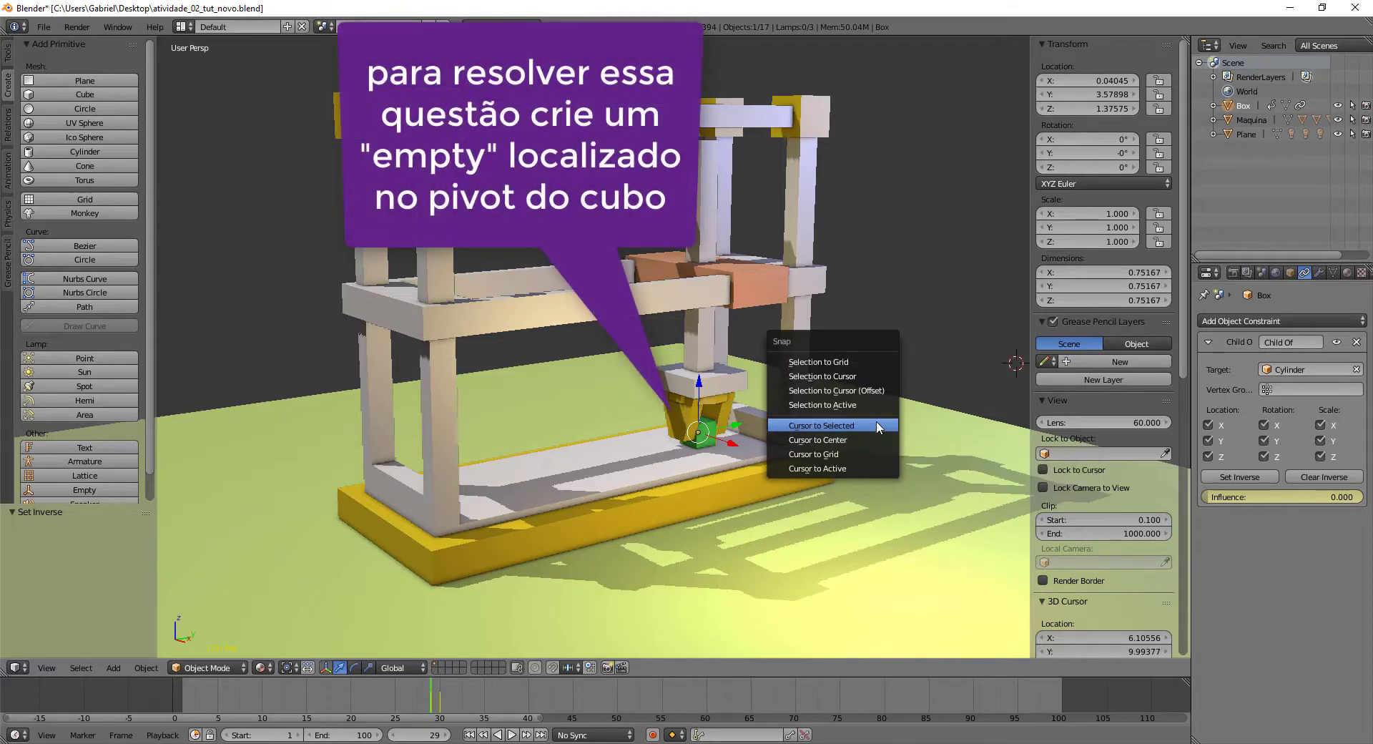
click(821, 426)
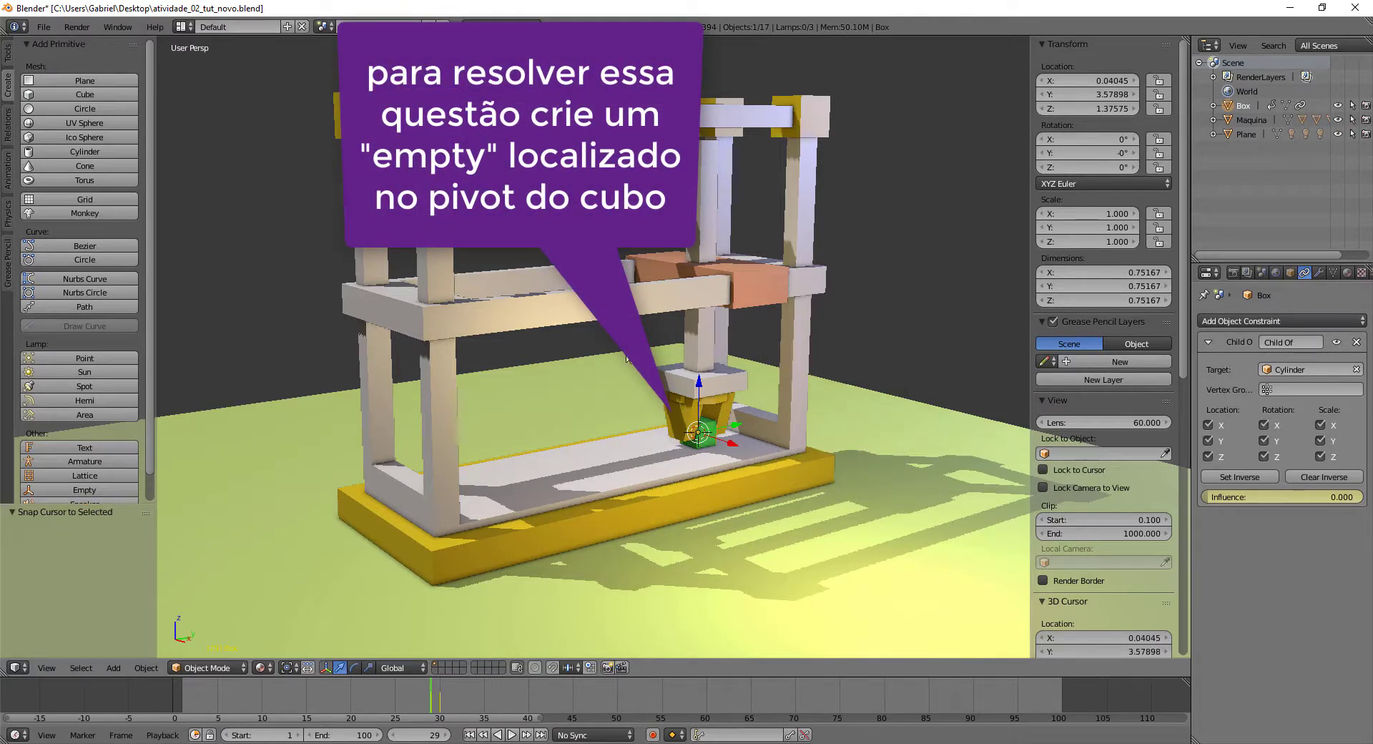
key(shift+a)
mouse_move(572, 373)
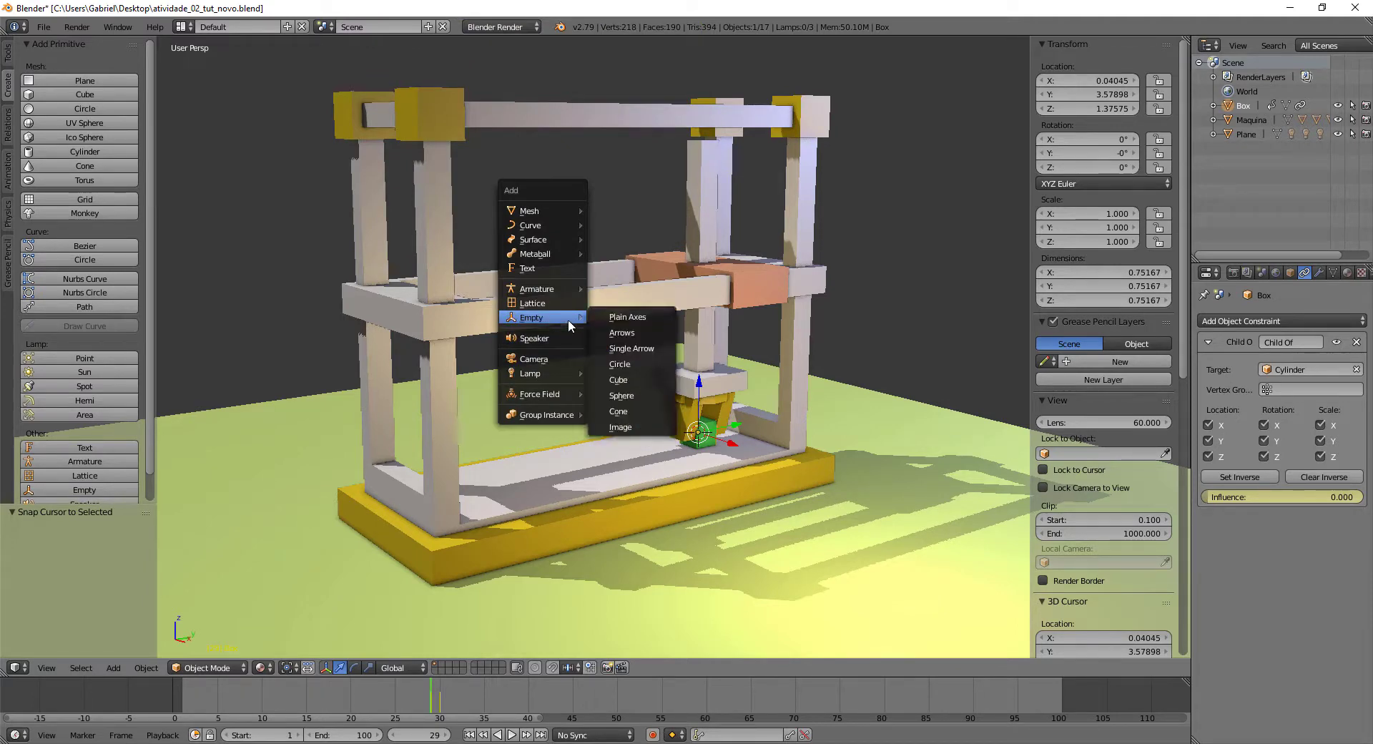
click(607, 319)
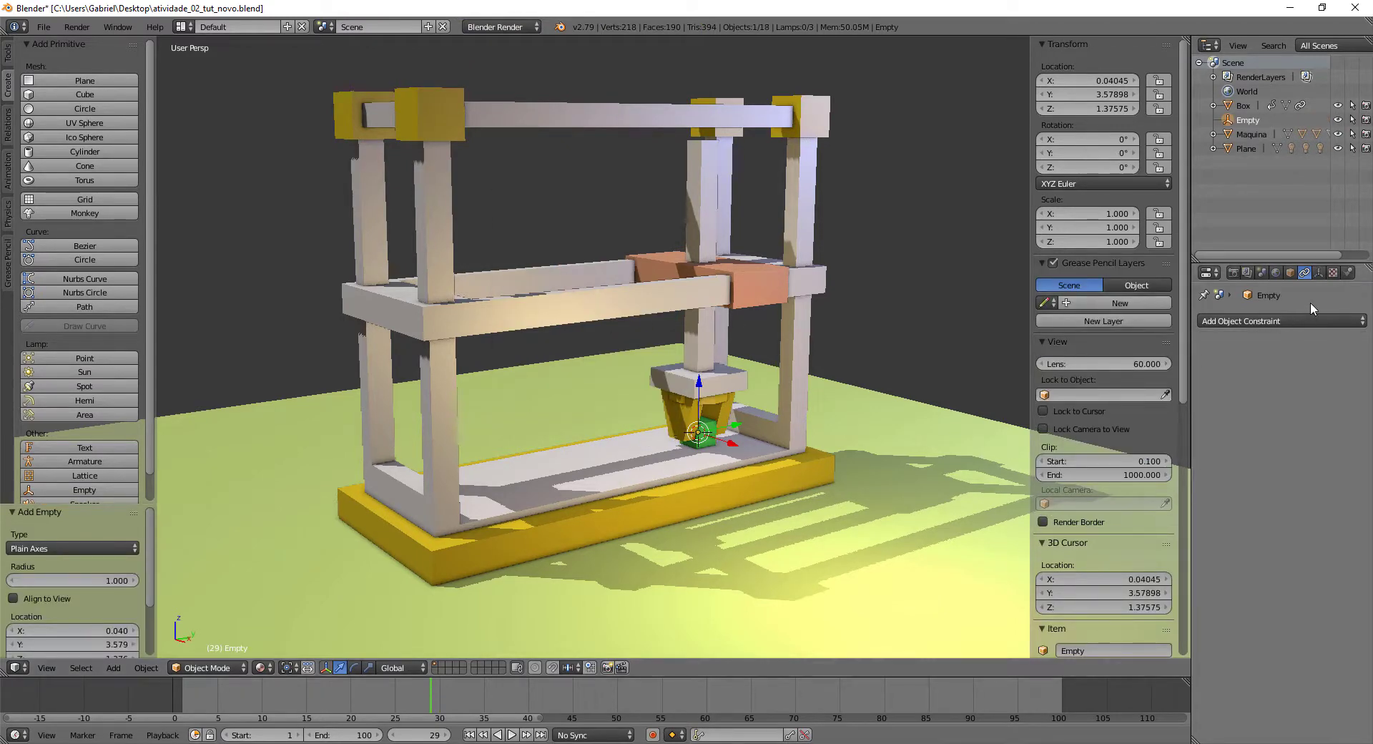
Set the empty's display size to 1.85 and check its placement on the cube in wireframe and solid shading.
click(1319, 273)
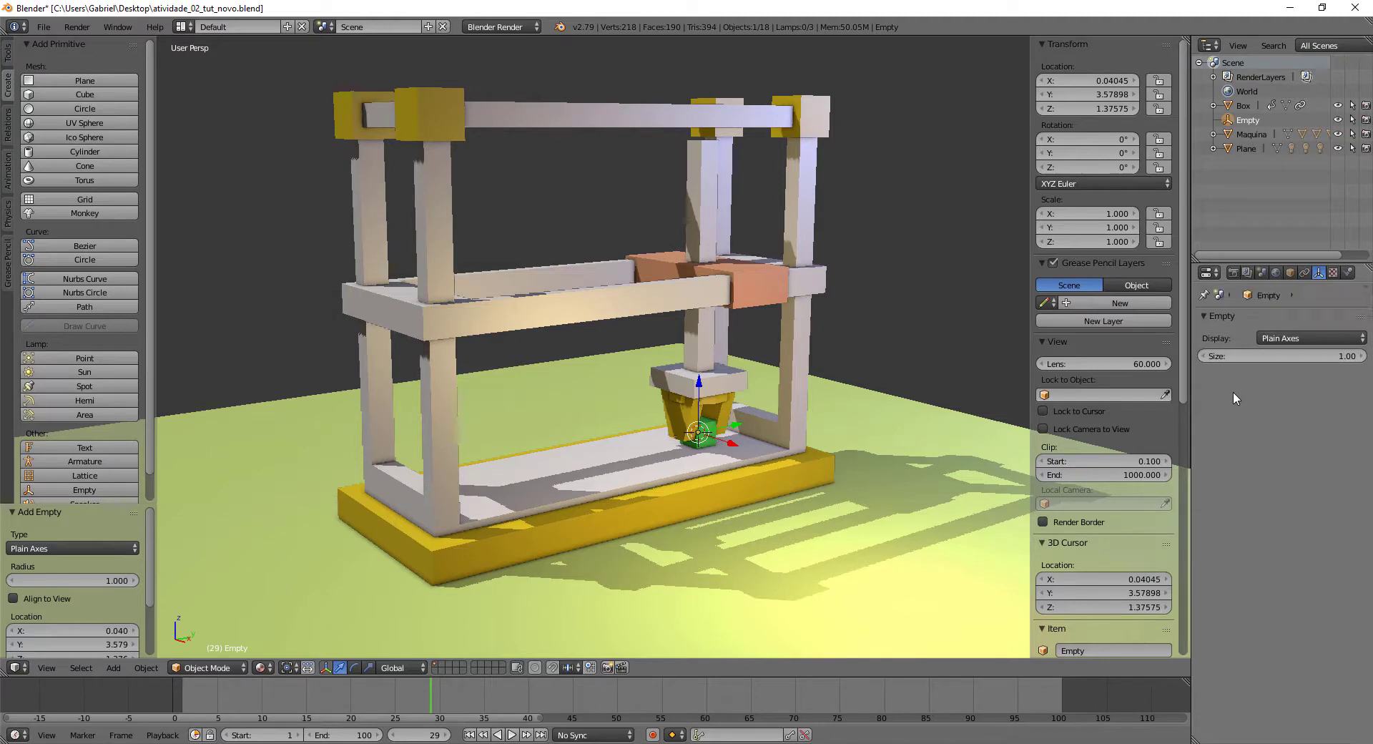
drag(1279, 356, 1315, 355)
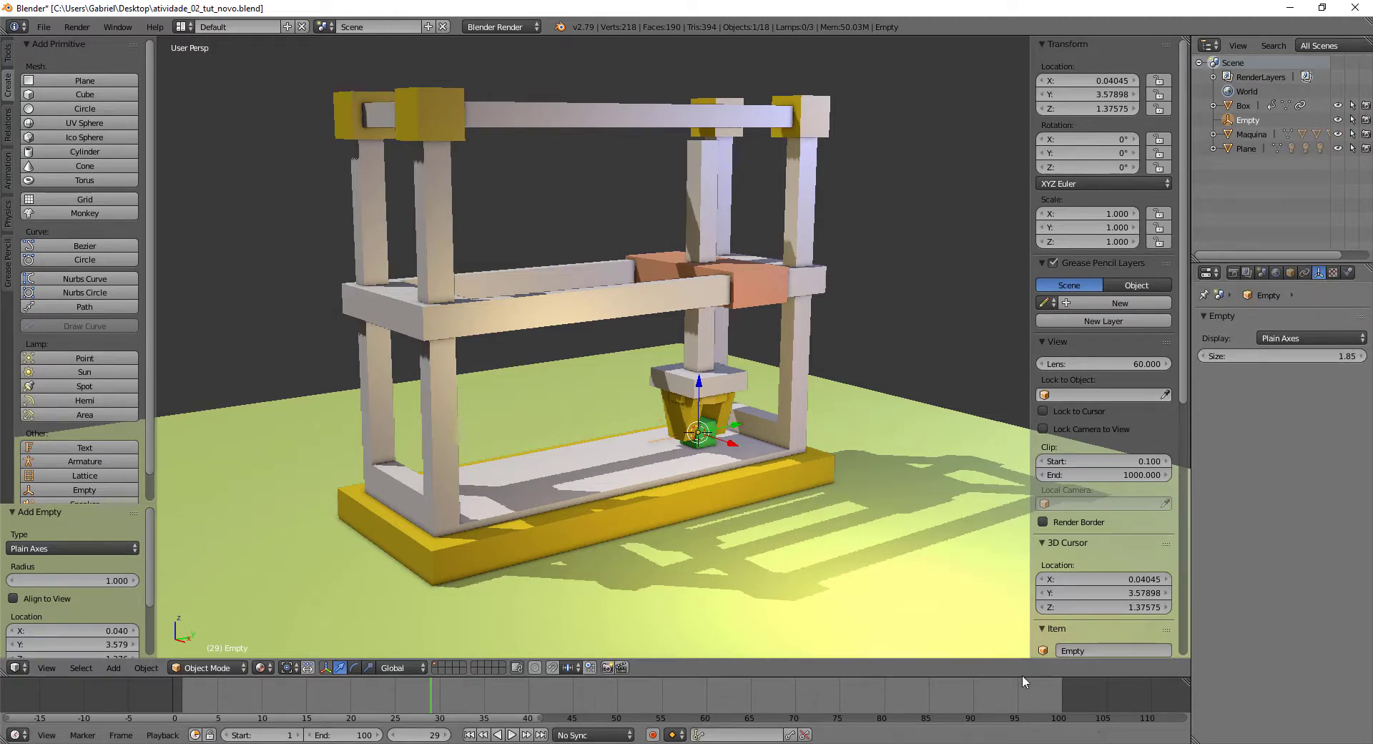
scroll(685, 498, up, 4)
key(z)
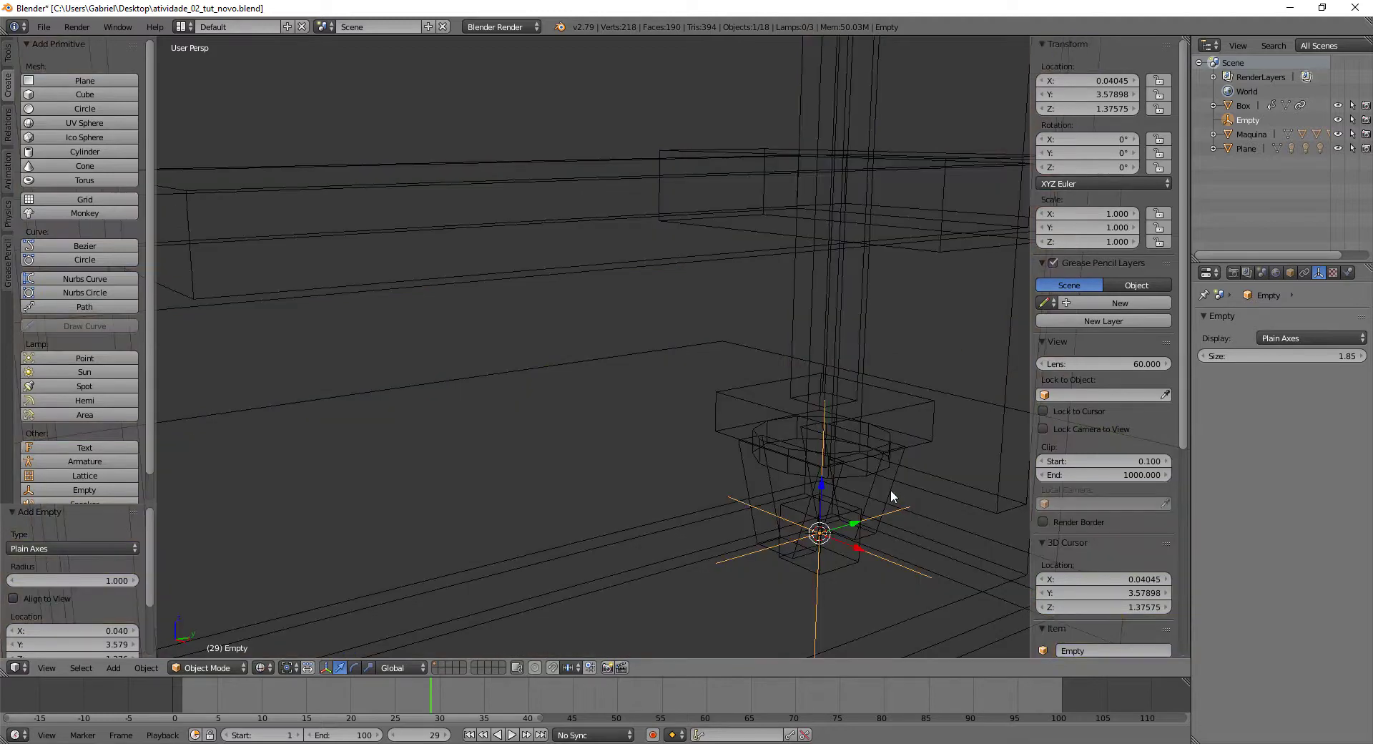
mouse_move(904, 491)
shift+middle_down()
mouse_move(852, 409)
mouse_move(755, 315)
mouse_move(748, 329)
shift+middle_up()
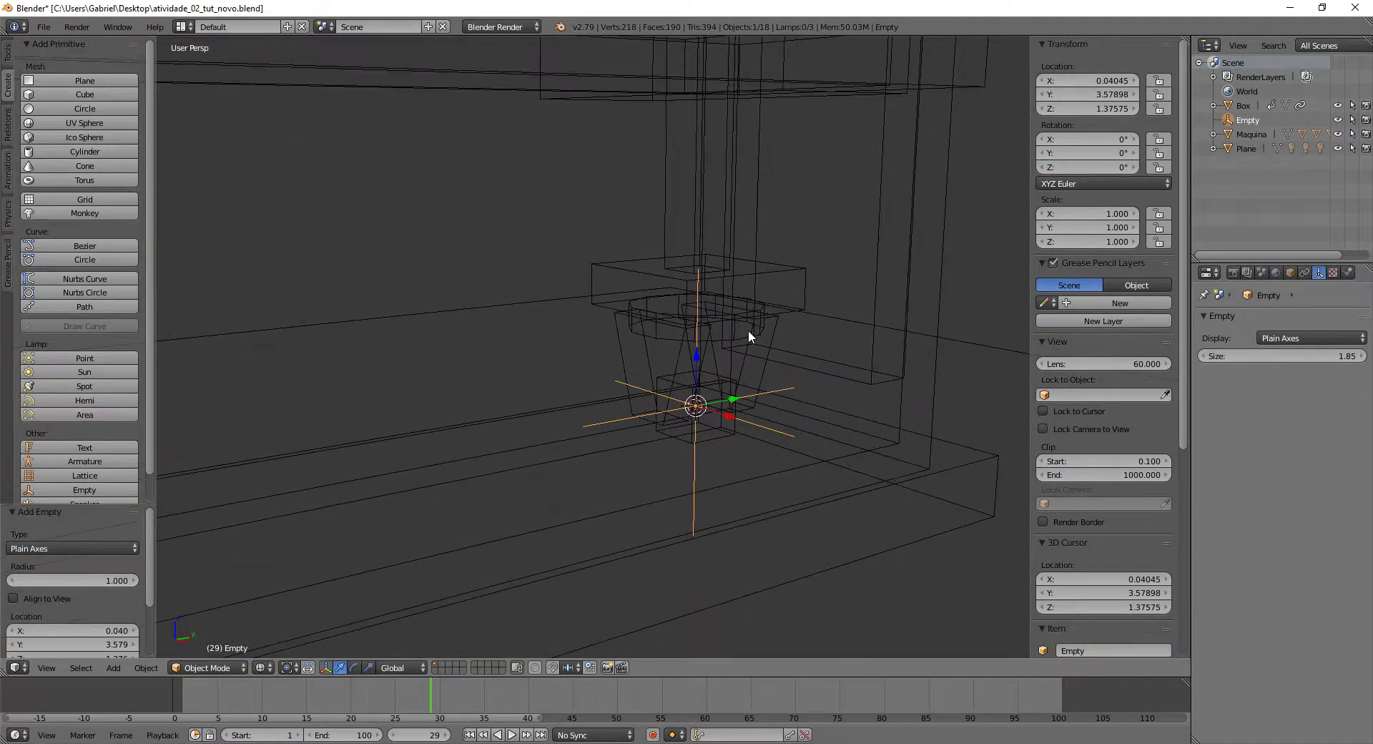
key(z)
scroll(754, 328, down, 7)
scroll(753, 327, up, 4)
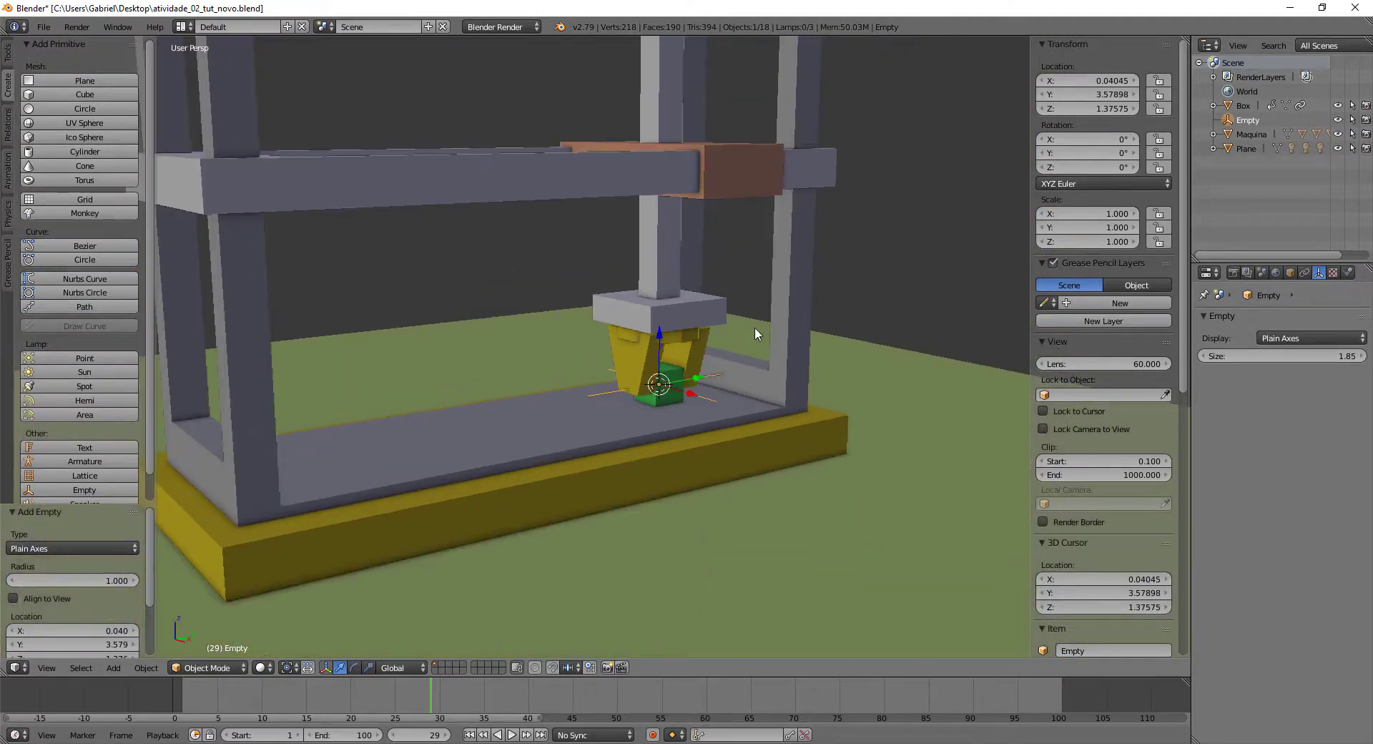
Parent the empty to the green cube using the Object parent type.
scroll(758, 342, up, 2)
shift+right_click(697, 379)
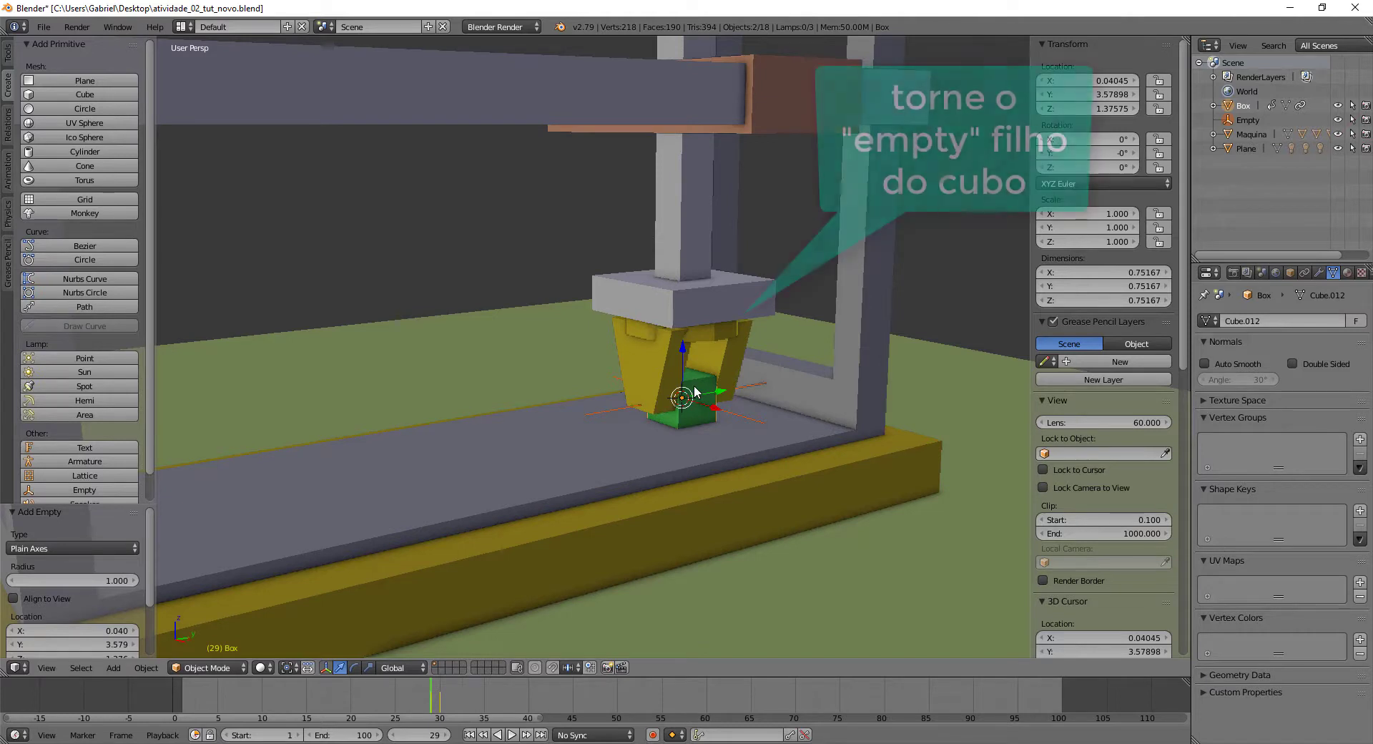
key(ctrl+p)
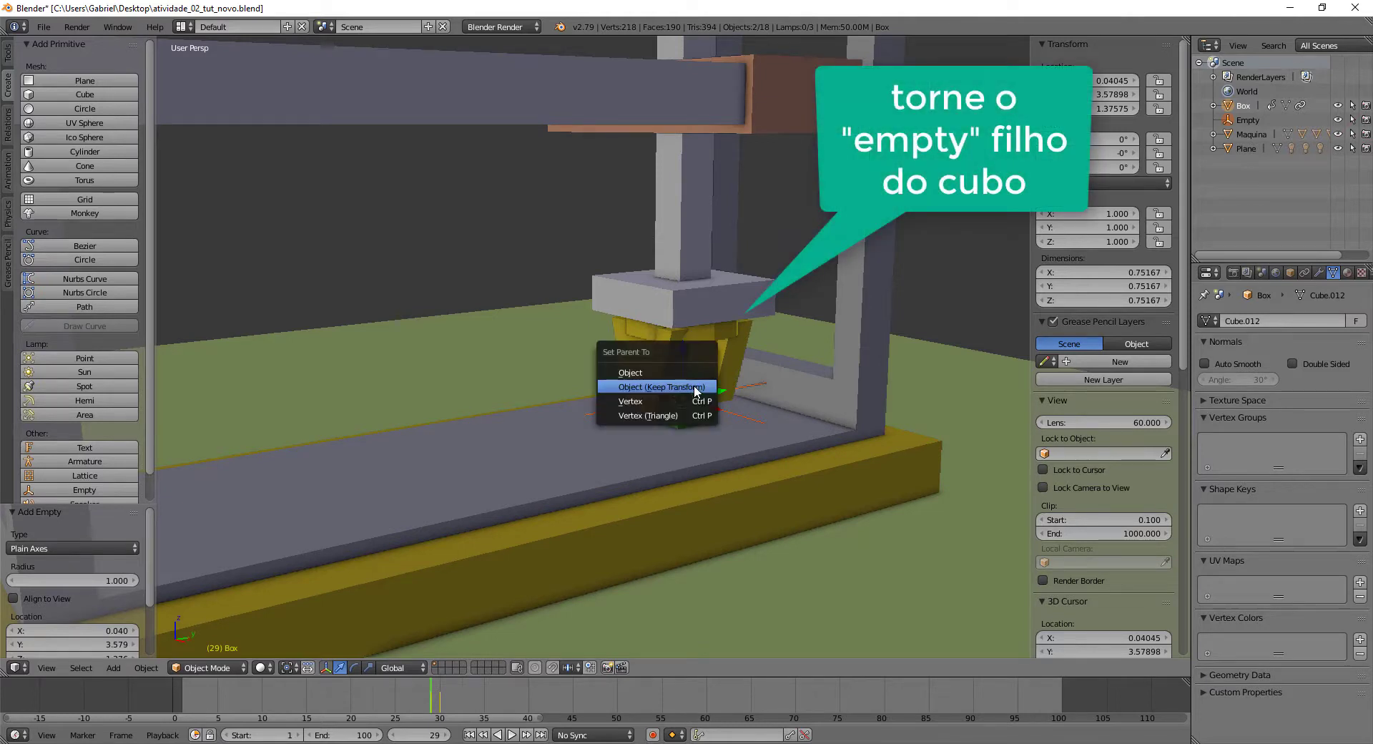
click(641, 373)
At frame 85, clear the empty's parent while keeping its transformation.
right_click(702, 375)
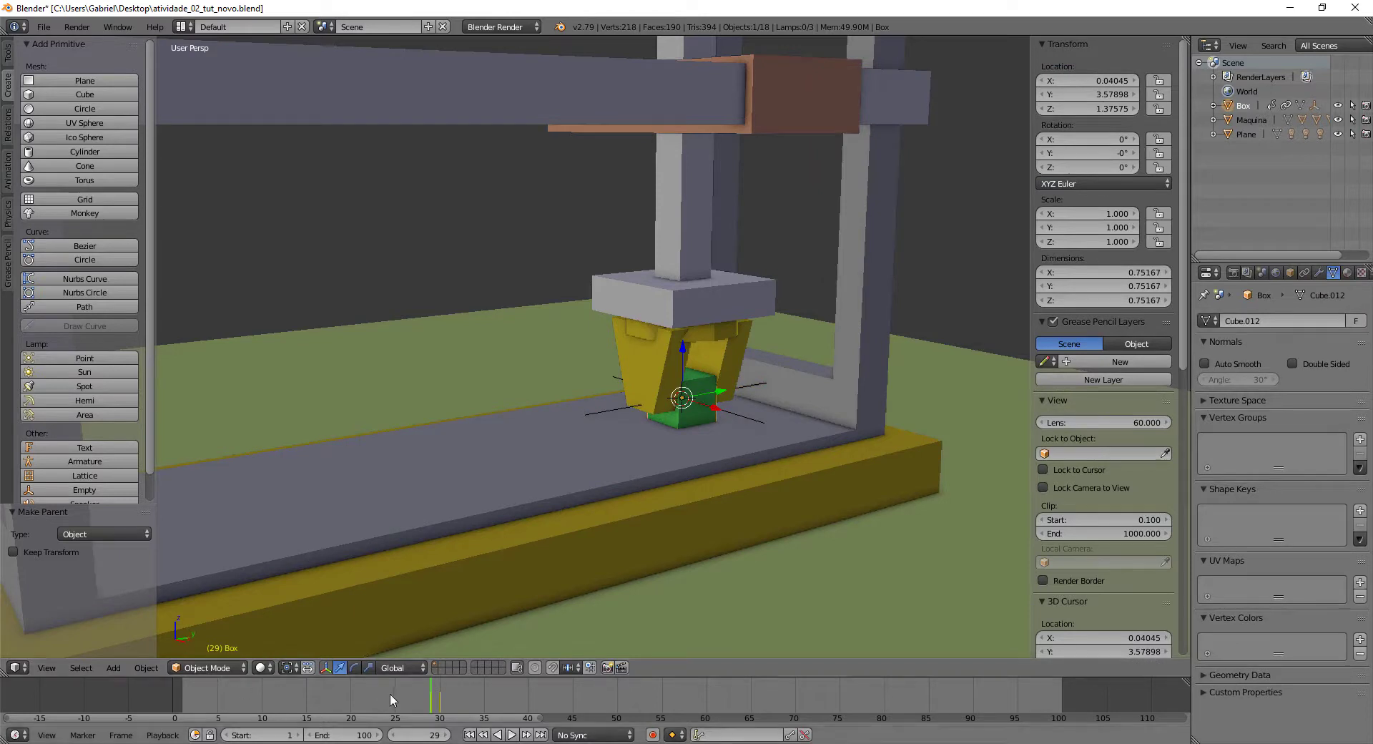
drag(174, 694, 649, 701)
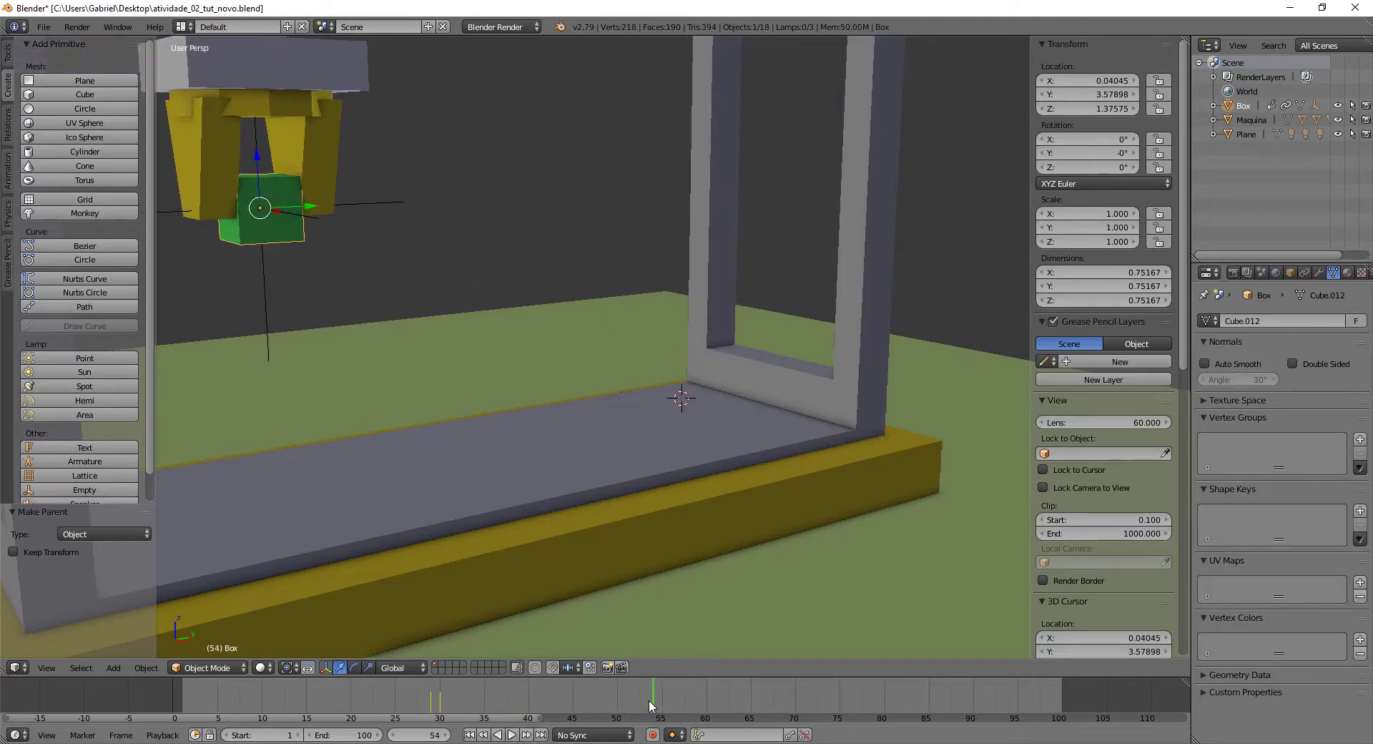
shift+middle_drag(504, 485, 672, 480)
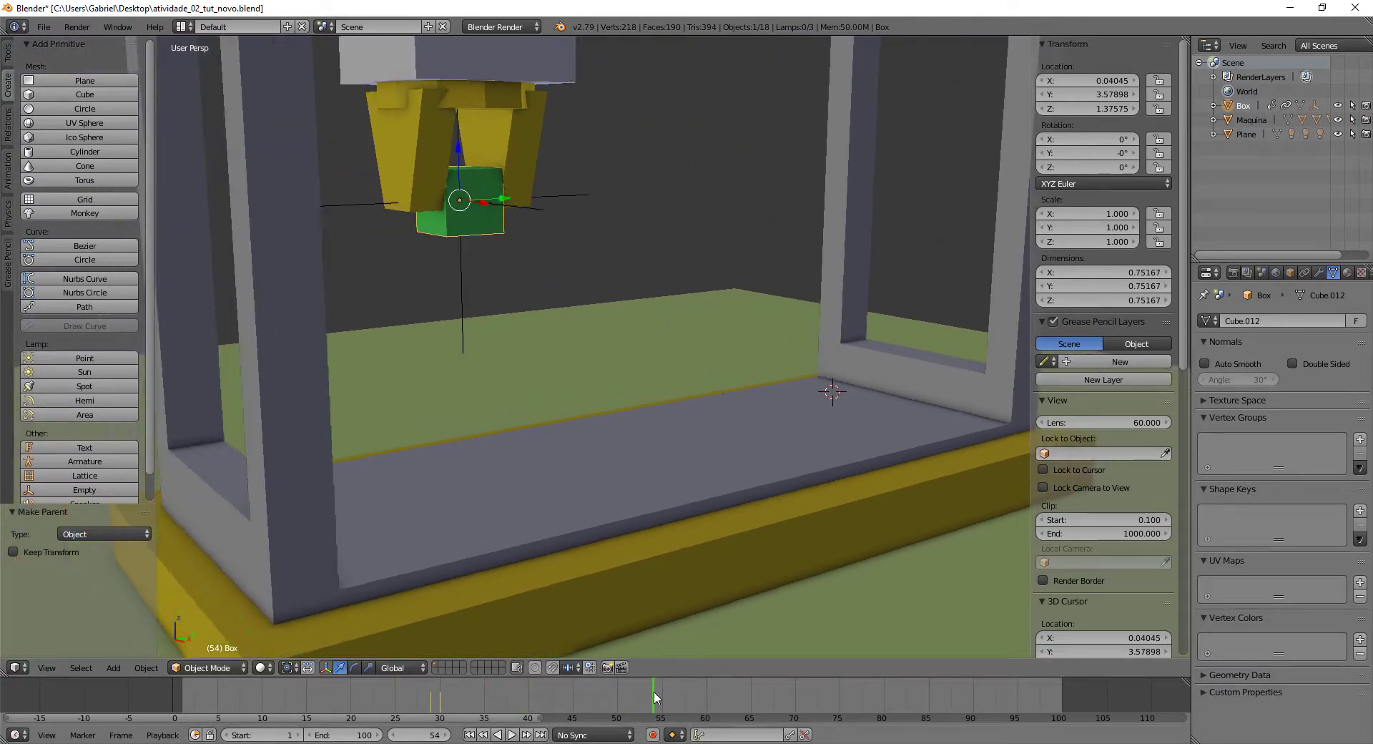
drag(654, 692, 931, 691)
right_click(592, 456)
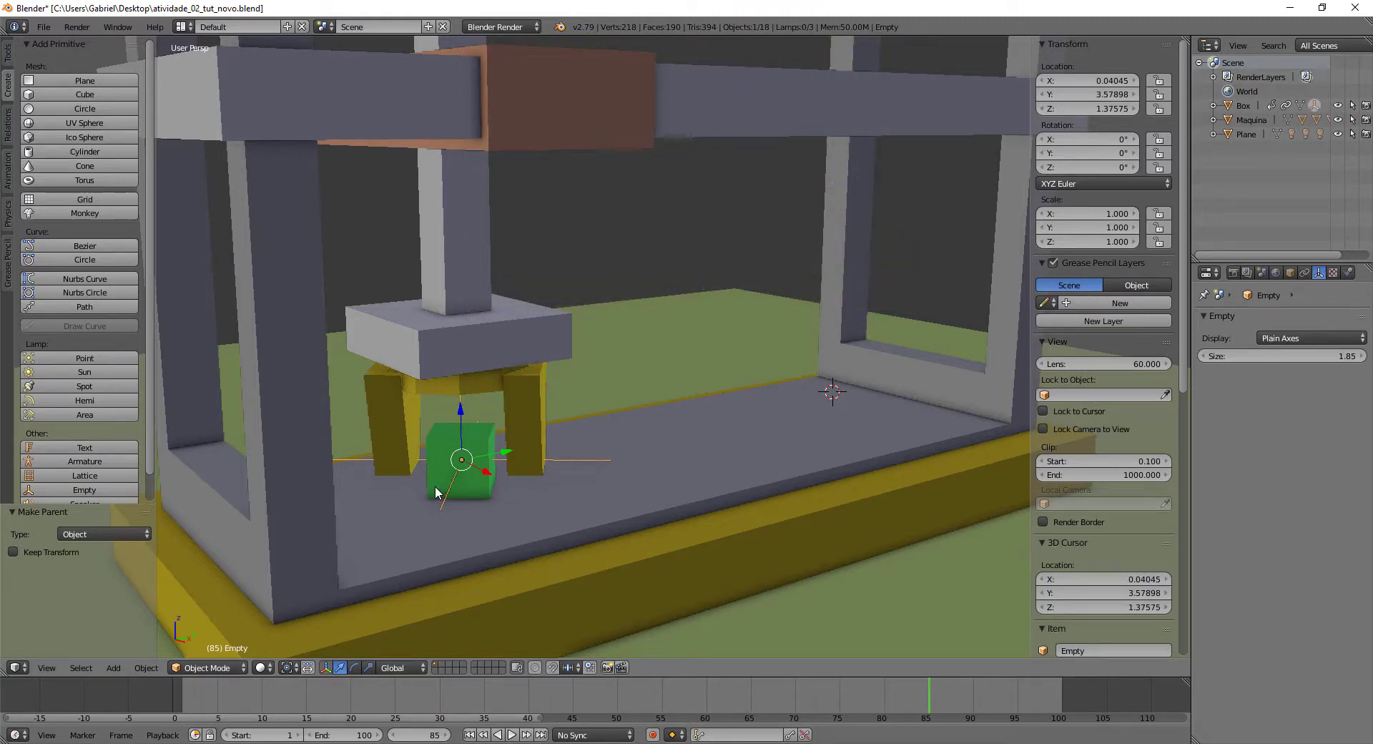
click(147, 666)
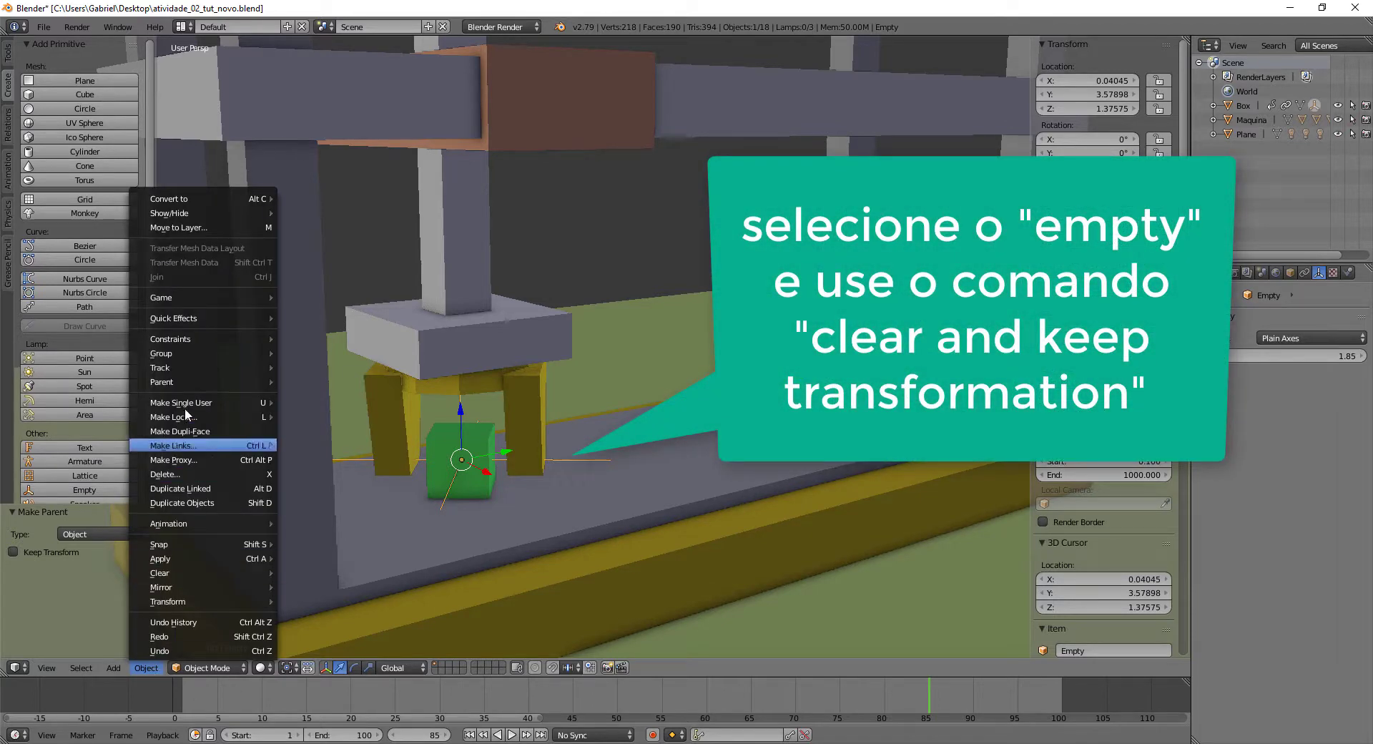
mouse_move(172, 383)
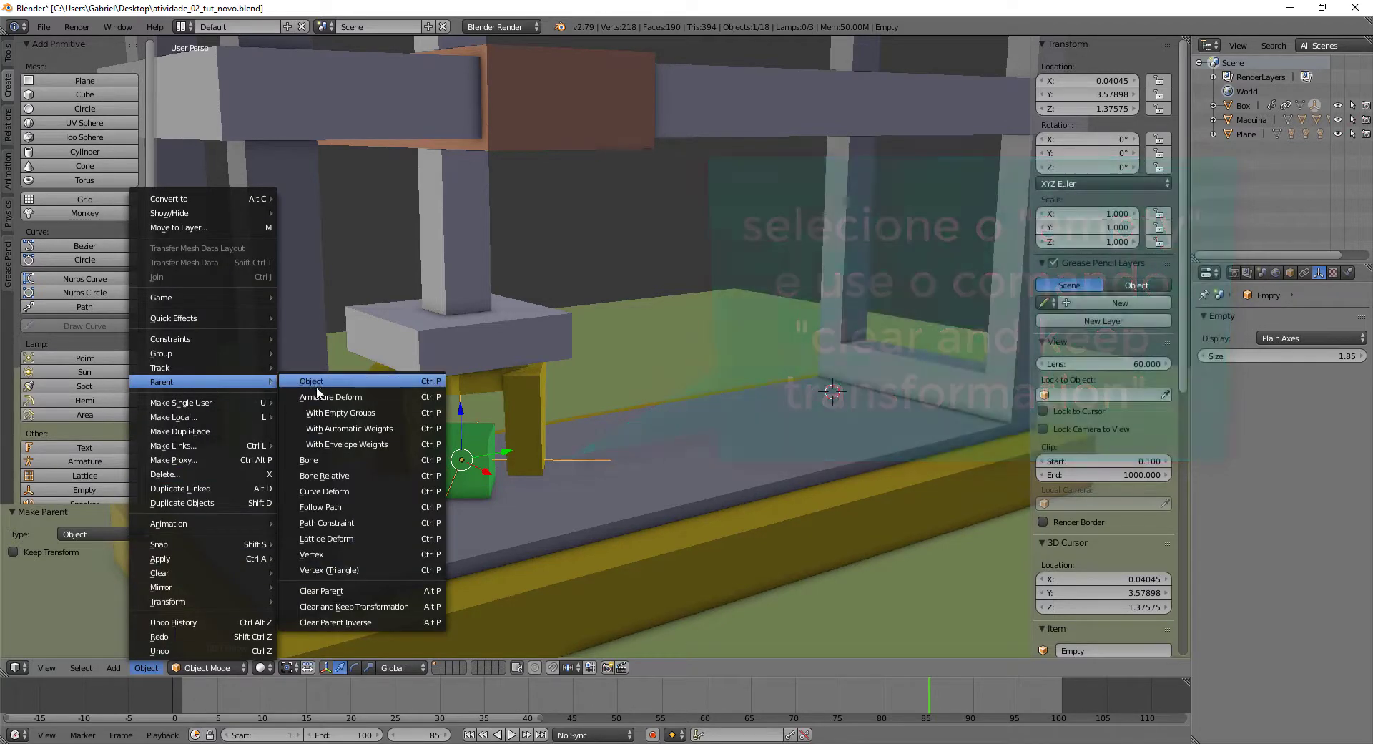
click(390, 608)
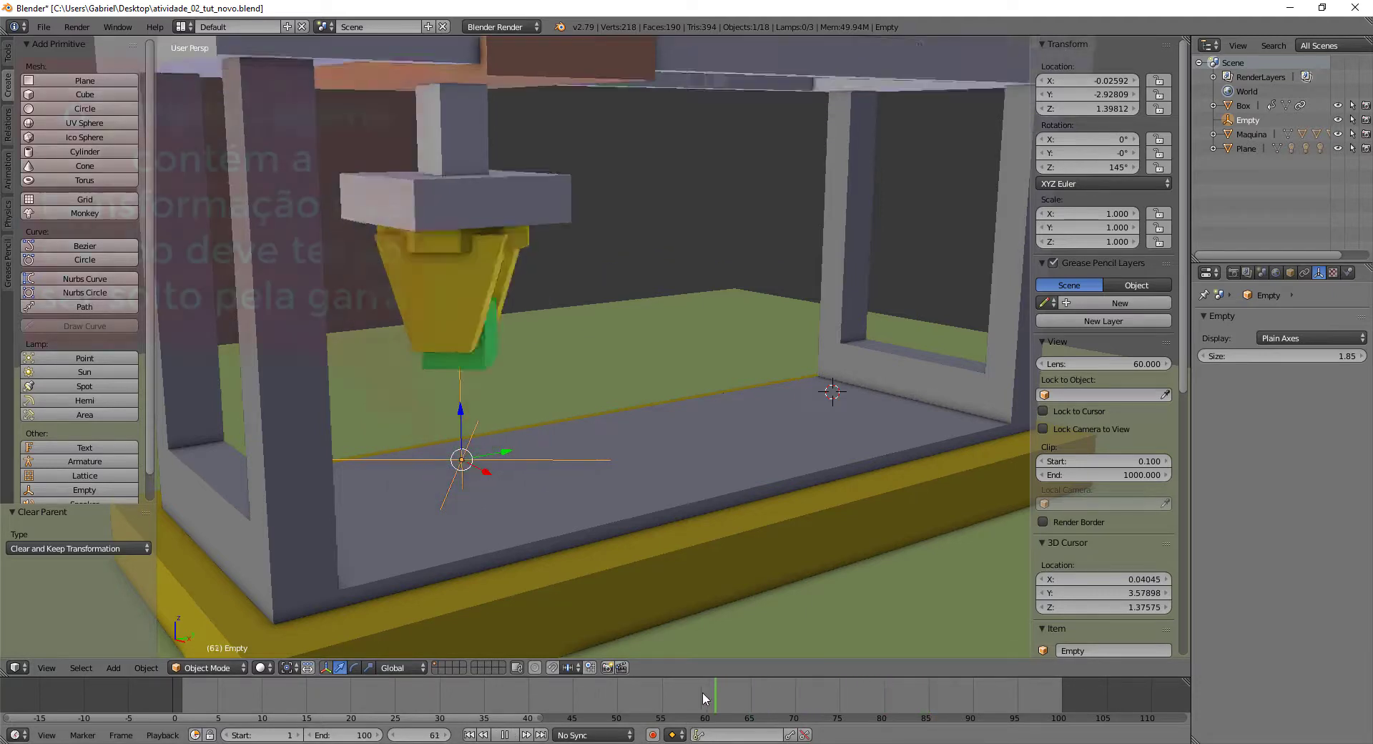
Insert a LocRotScale keyframe on the green cube at frame 30.
click(413, 682)
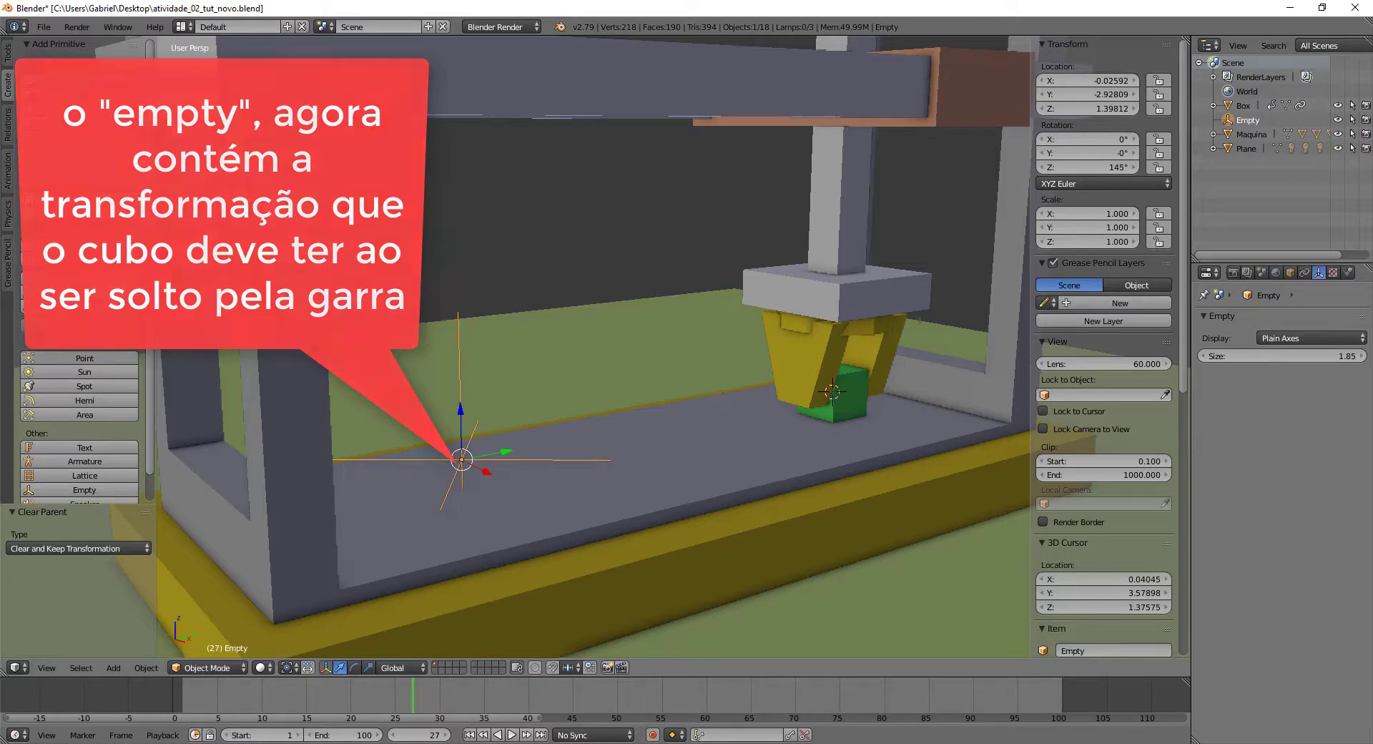
right_click(851, 409)
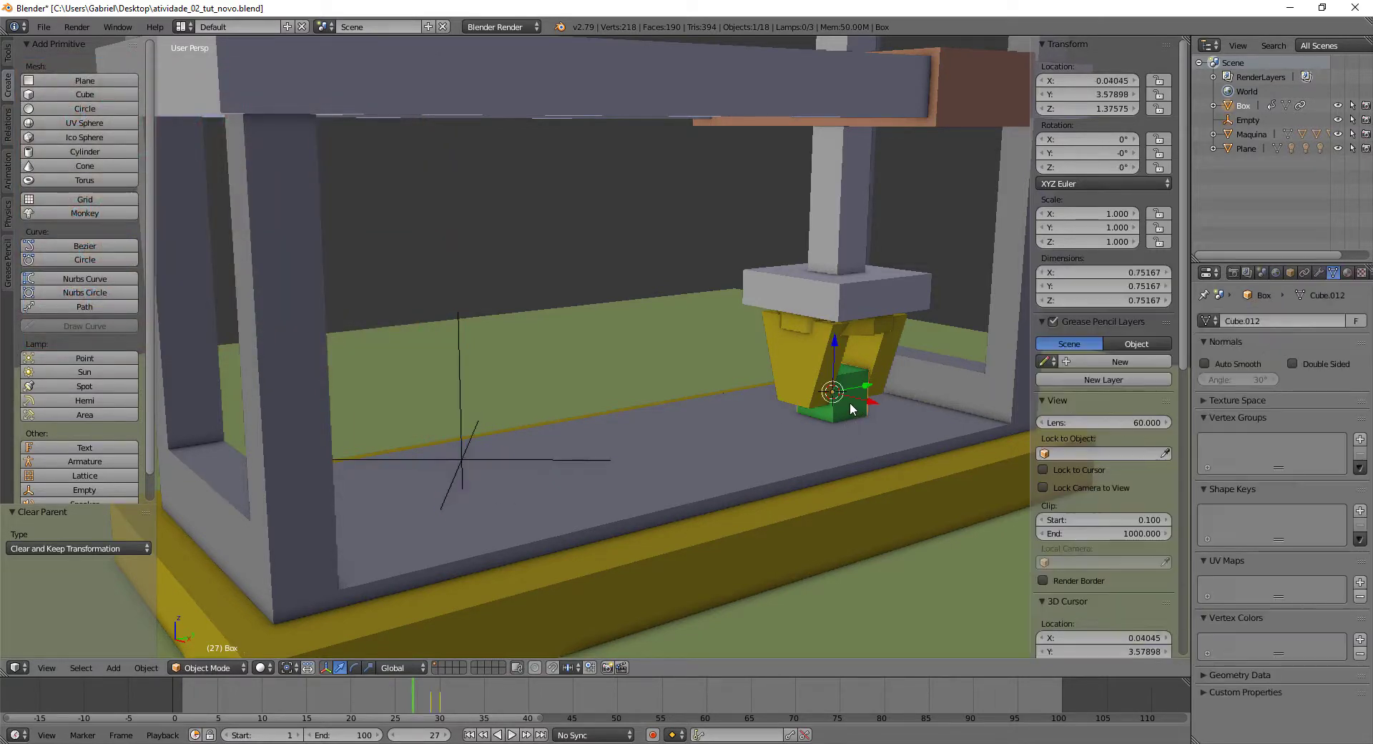
click(439, 708)
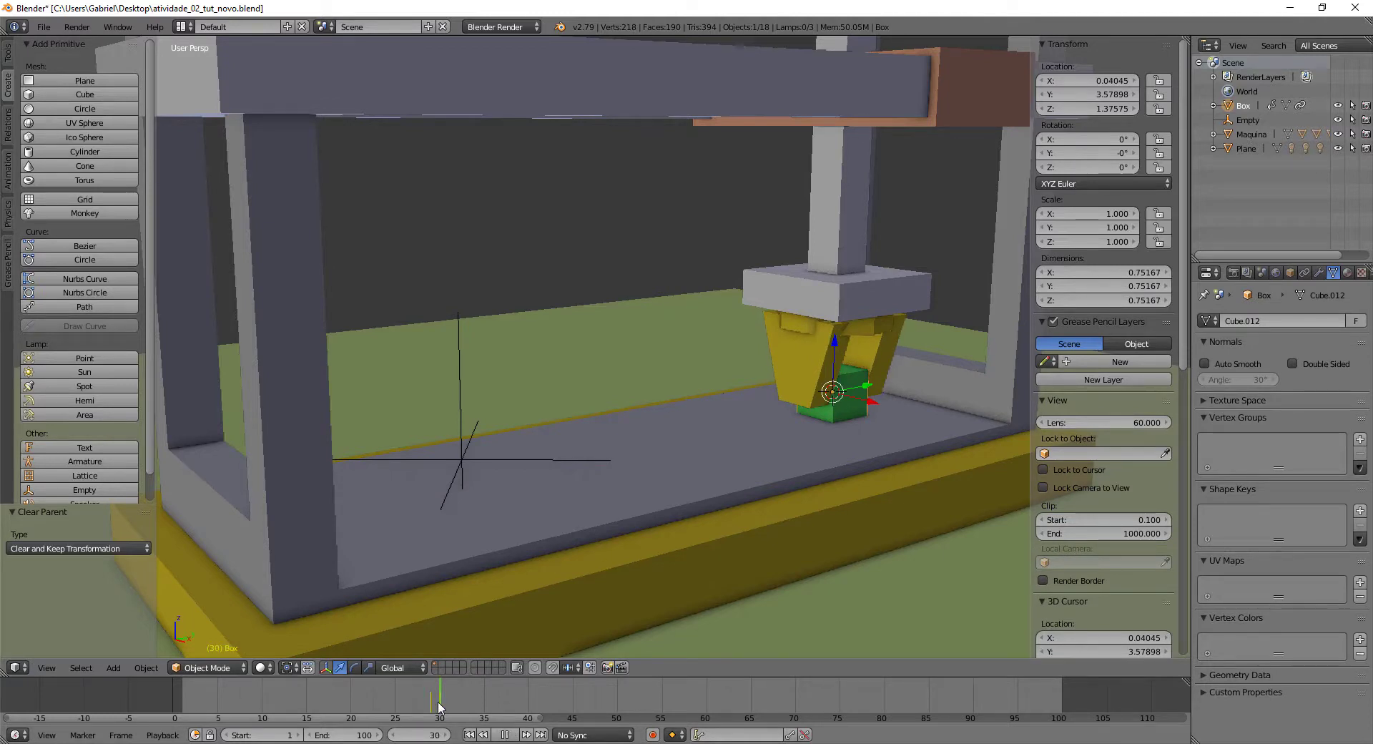
key(i)
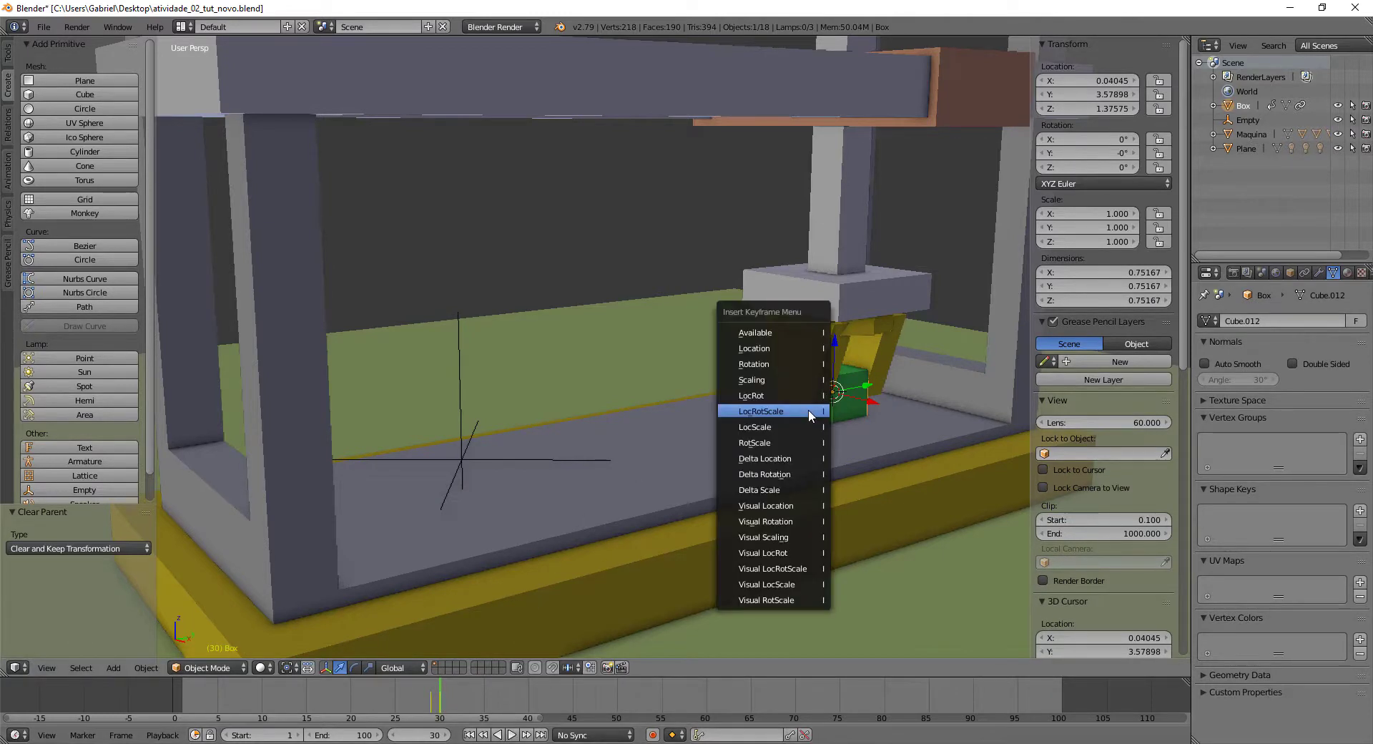
click(808, 409)
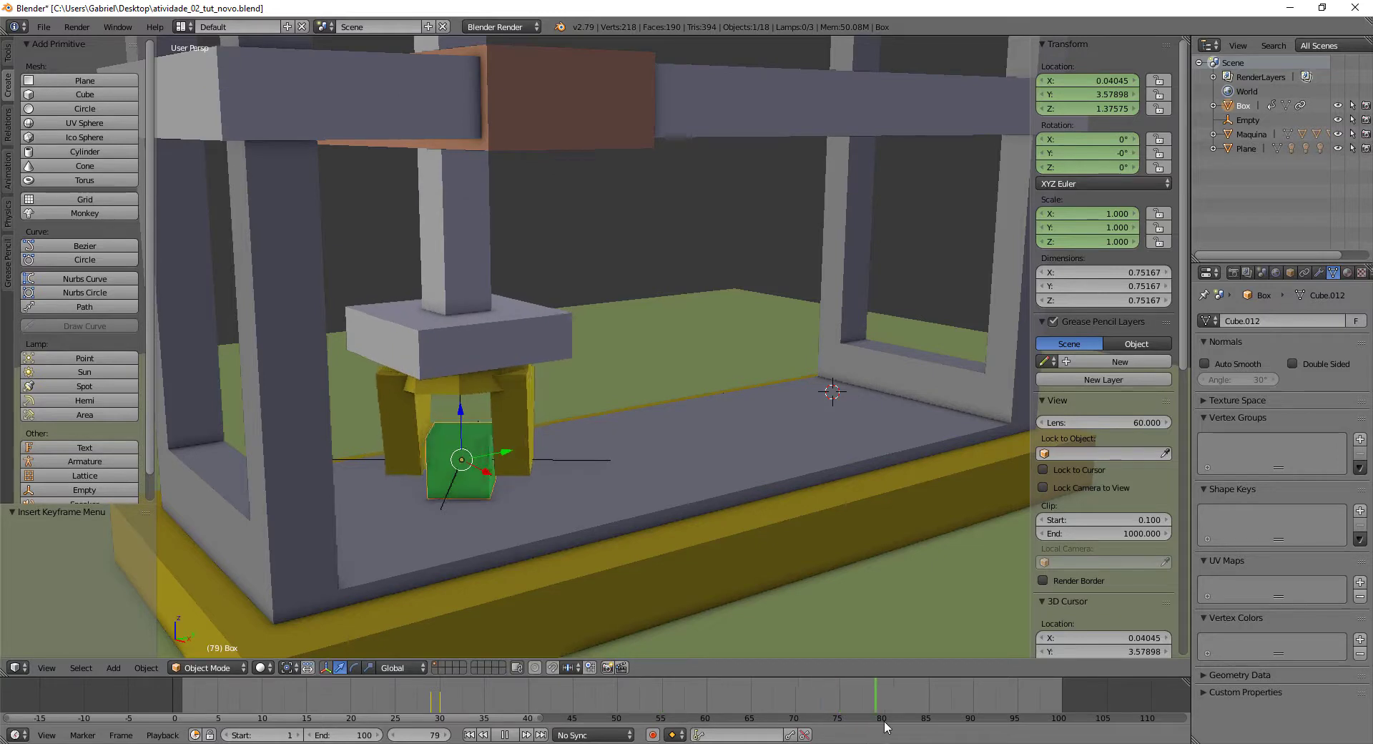
Keyframe the influence of the cube's Child Of constraint at 1.000 on frame 84.
mouse_move(933, 715)
mouse_down()
mouse_move(913, 715)
mouse_move(927, 714)
mouse_up()
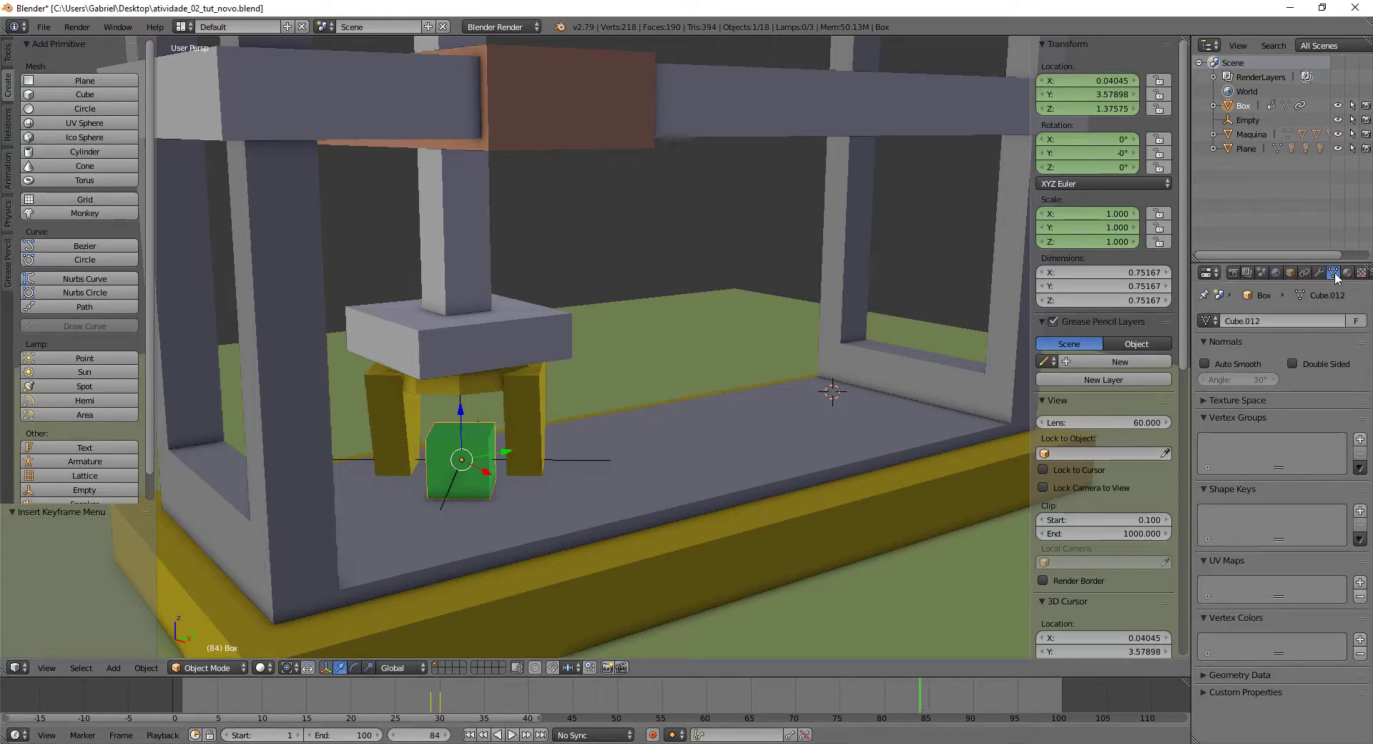
click(1305, 274)
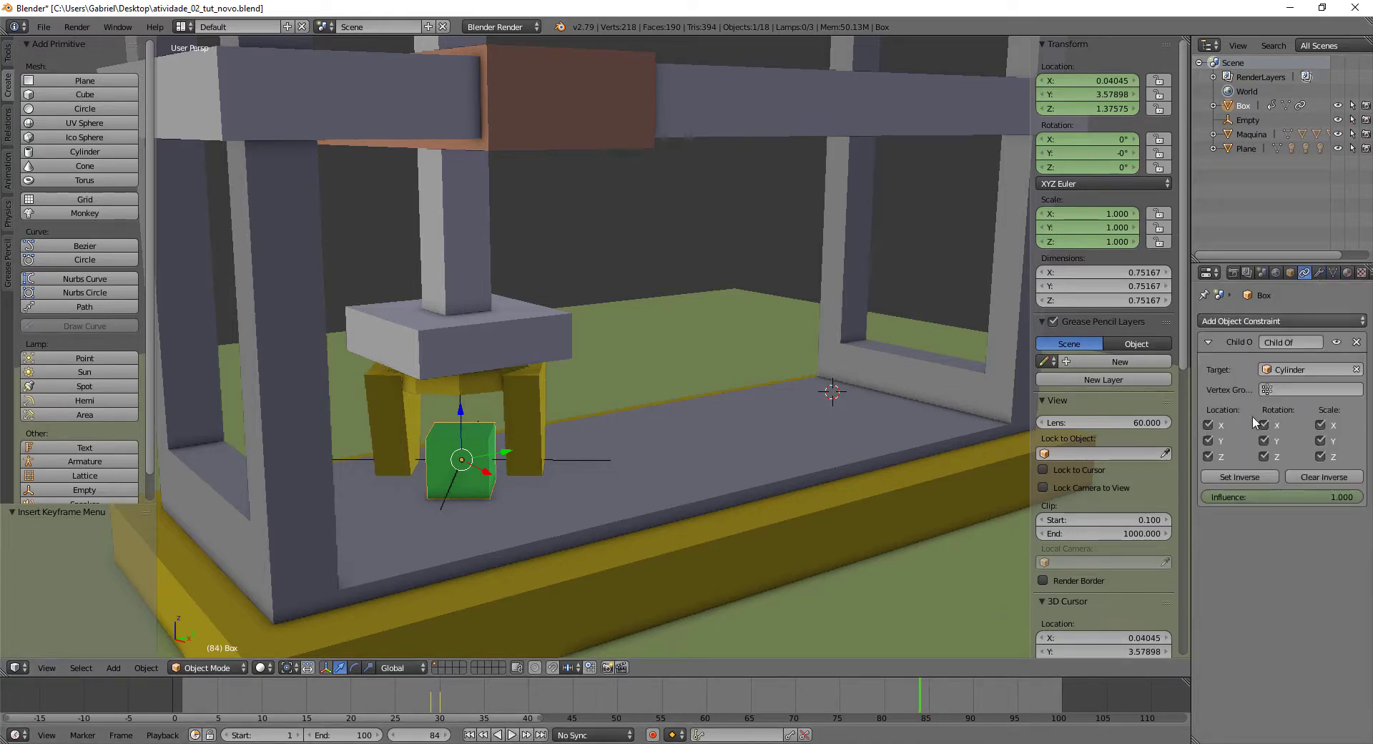
click(1343, 501)
key(Escape)
right_click(1276, 498)
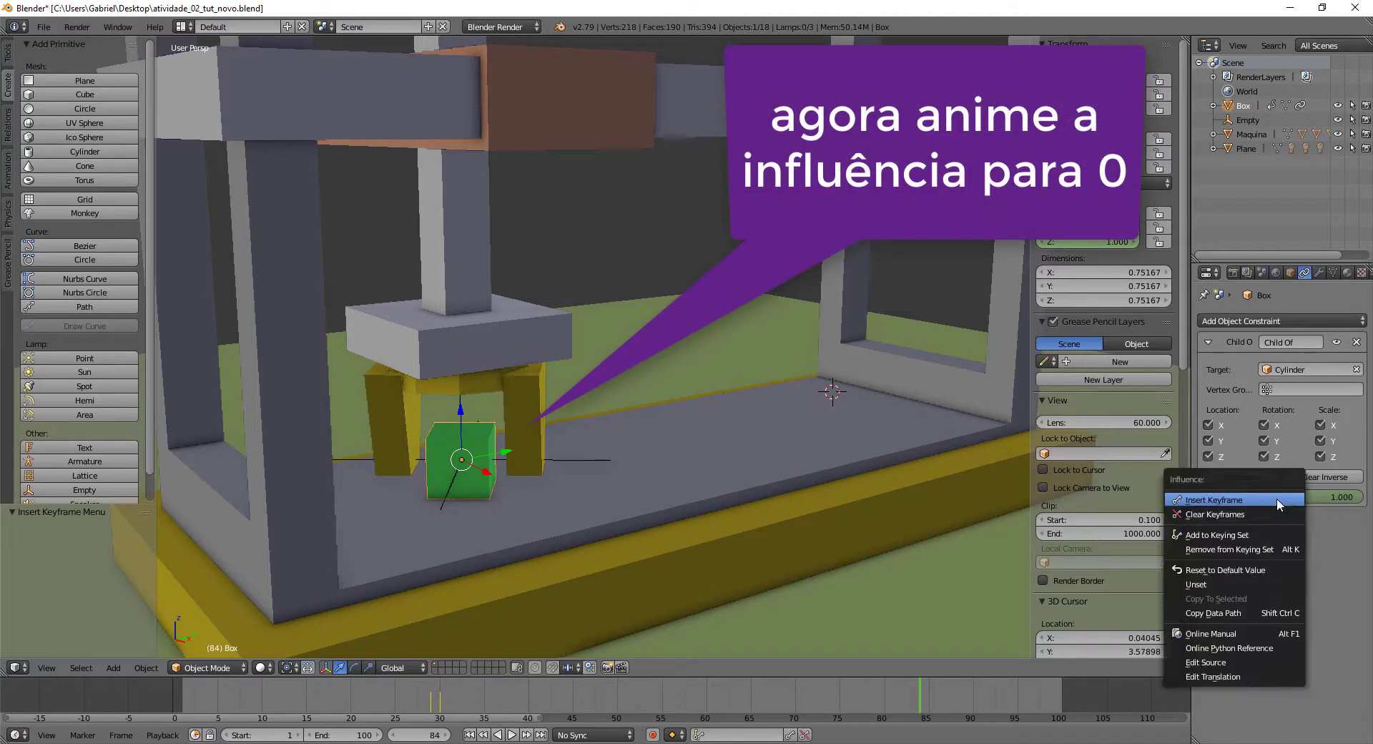
click(1277, 498)
Set the Child Of influence to 0 and keyframe it at frame 85, and play back the animation from frame 29.
click(928, 698)
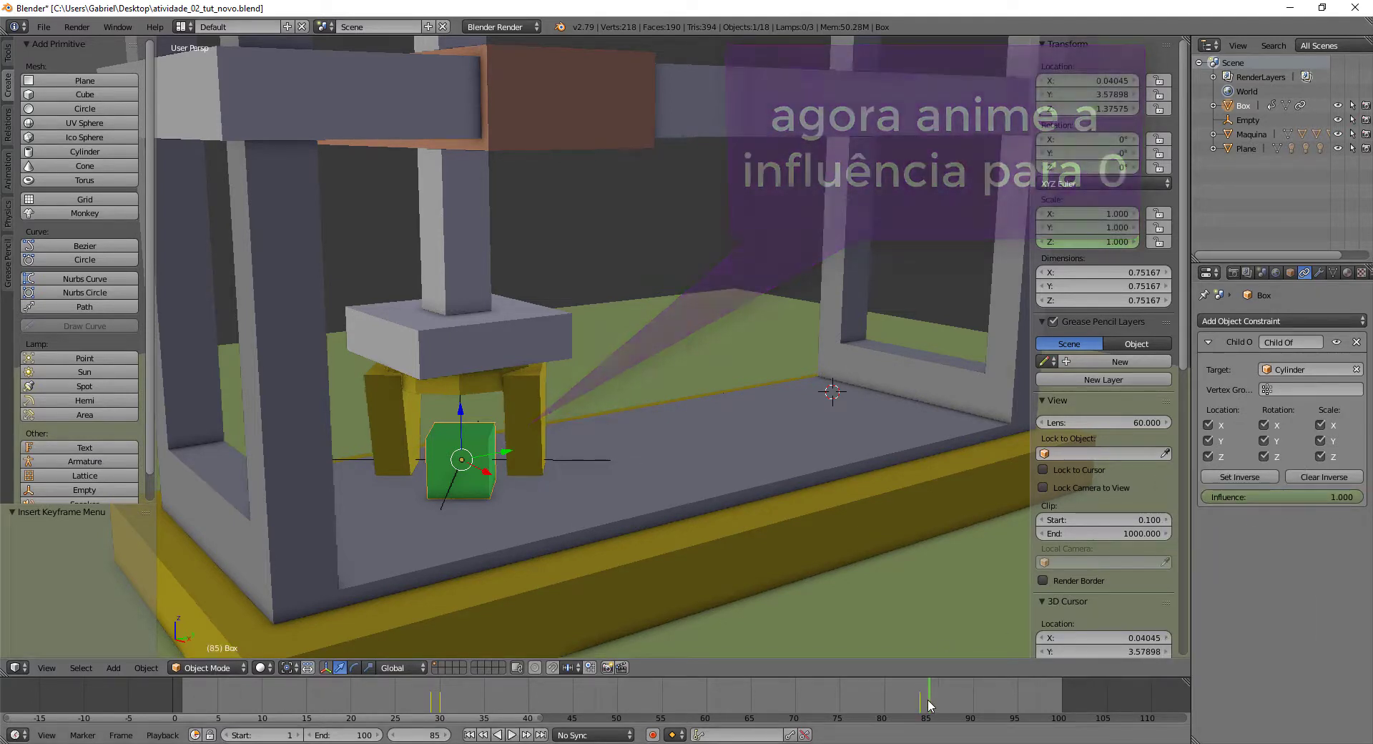
drag(1345, 503, 1239, 500)
right_click(1239, 498)
click(1237, 497)
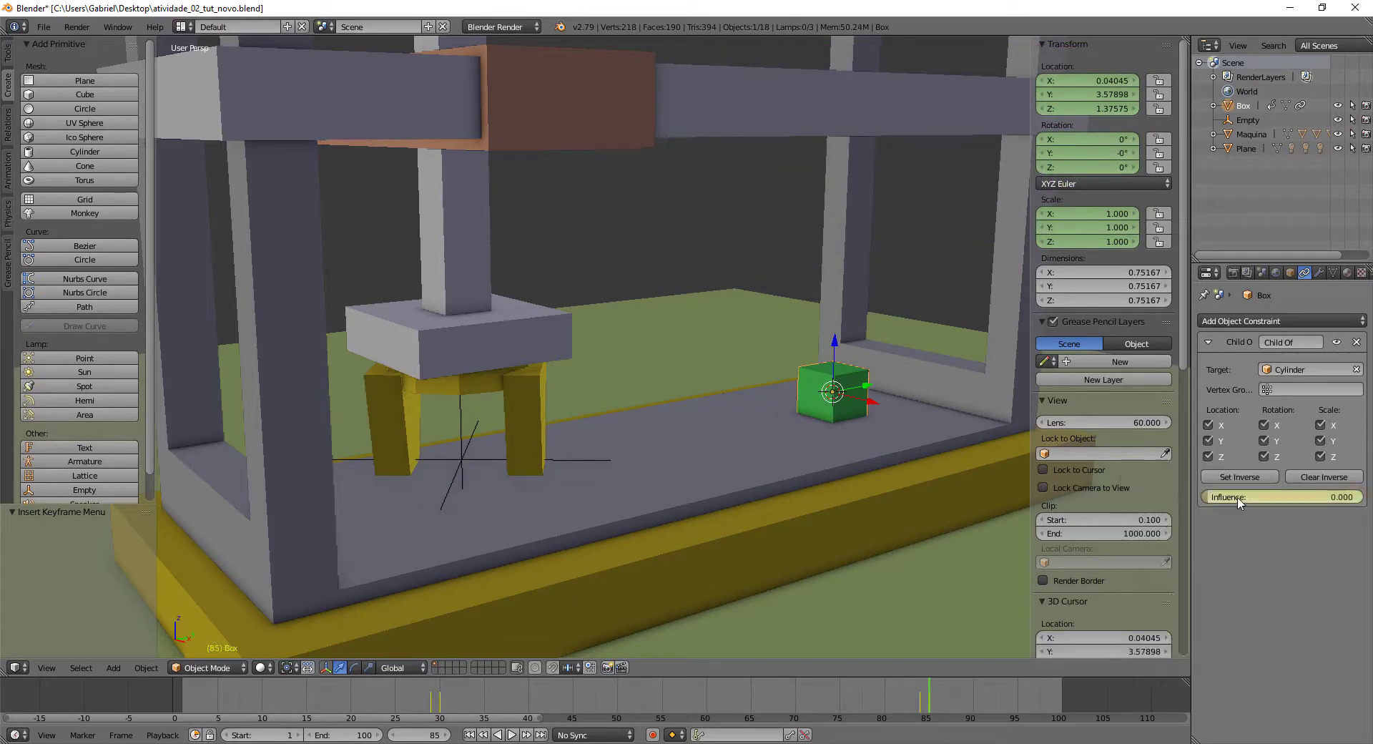
click(431, 703)
key(alt+a)
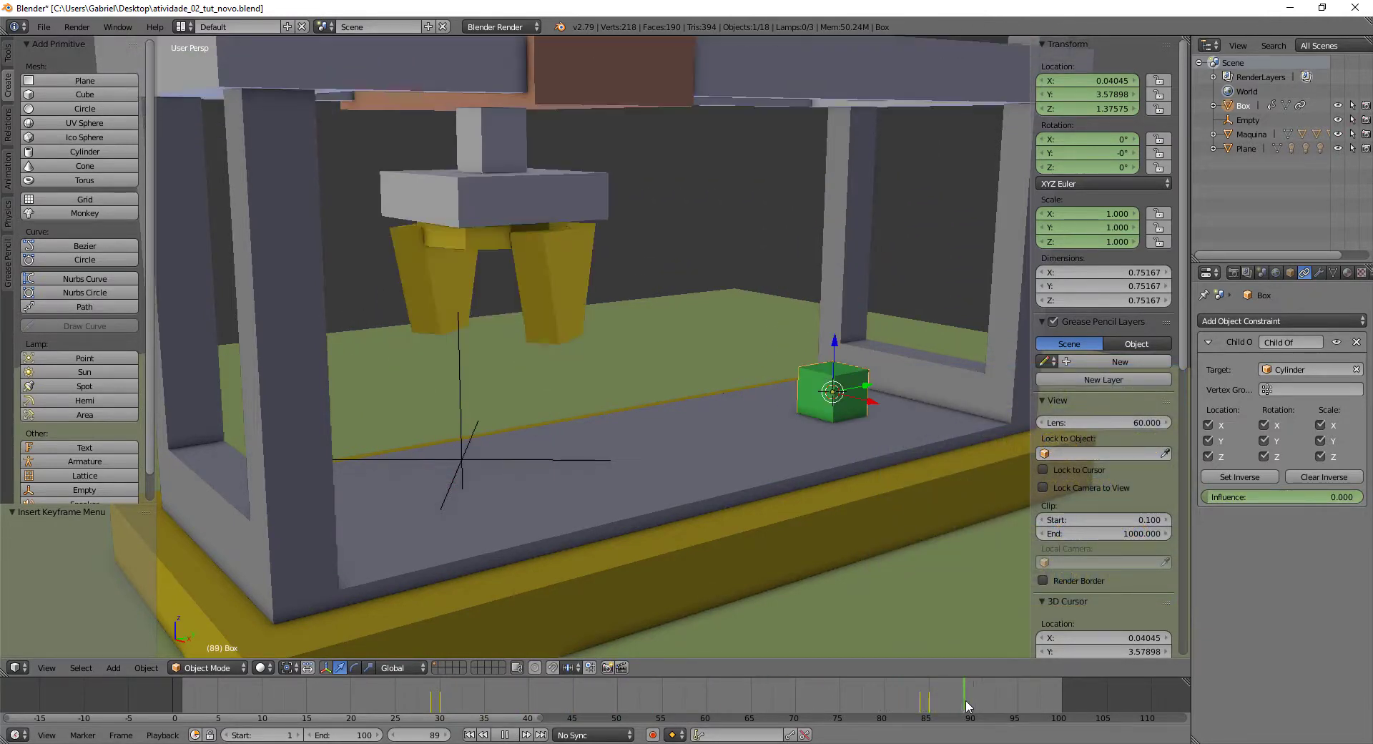
click(929, 707)
key(alt+a)
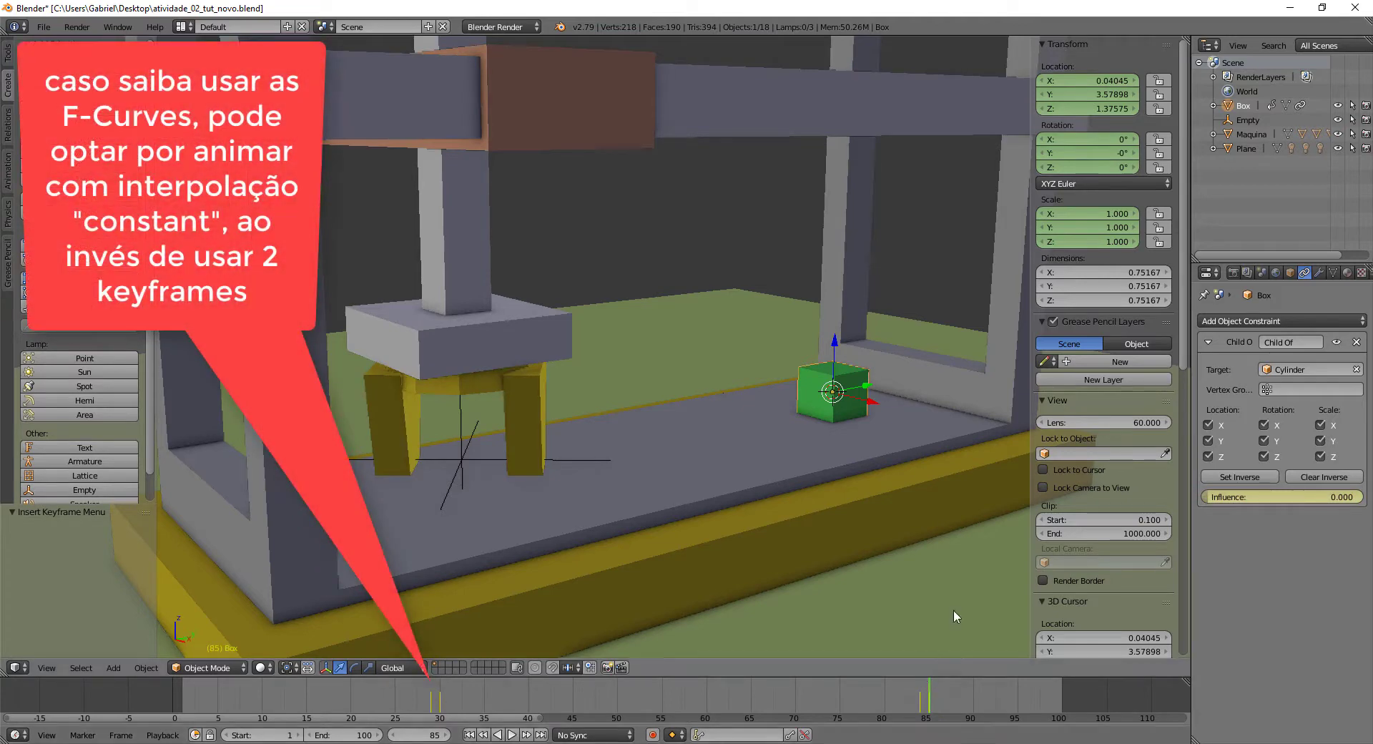
Try copying the empty's location and rotation to the green cube at frame 85, and undo the copies.
right_click(474, 453)
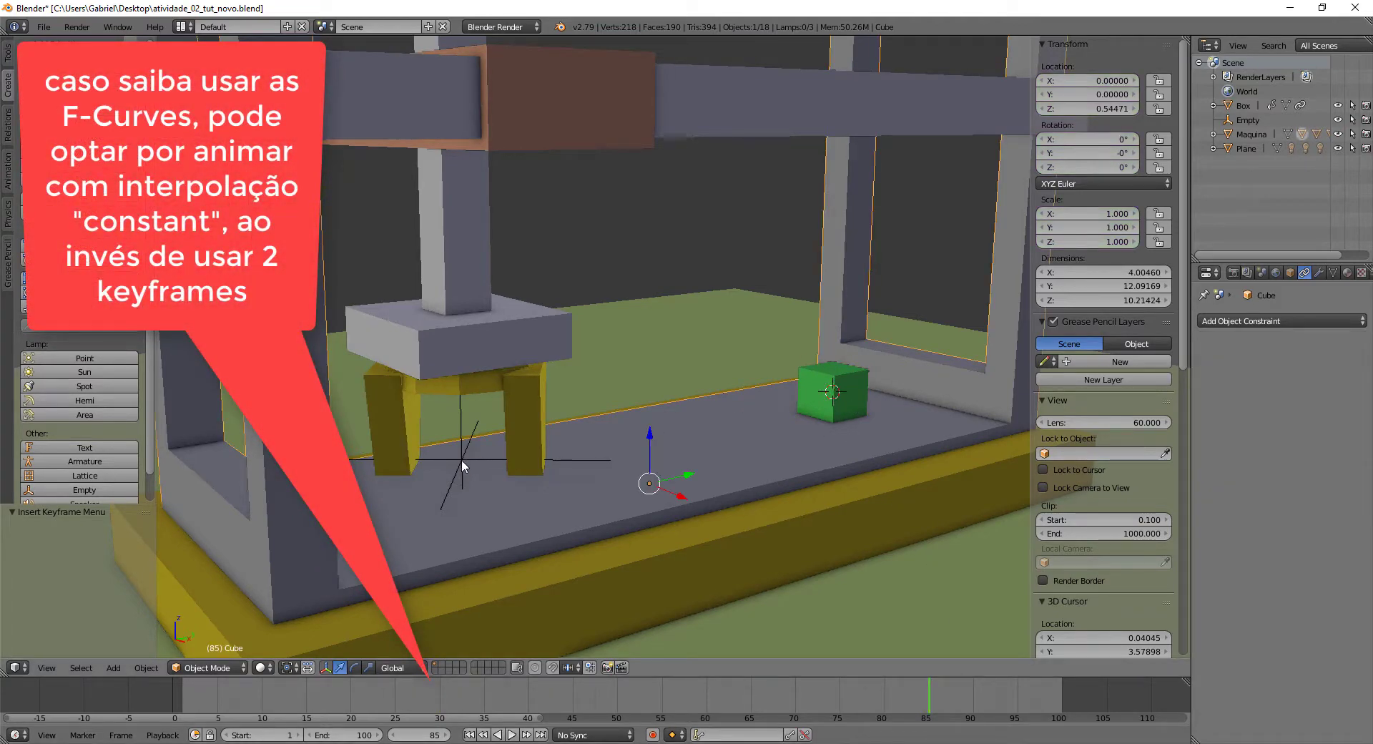
click(1290, 272)
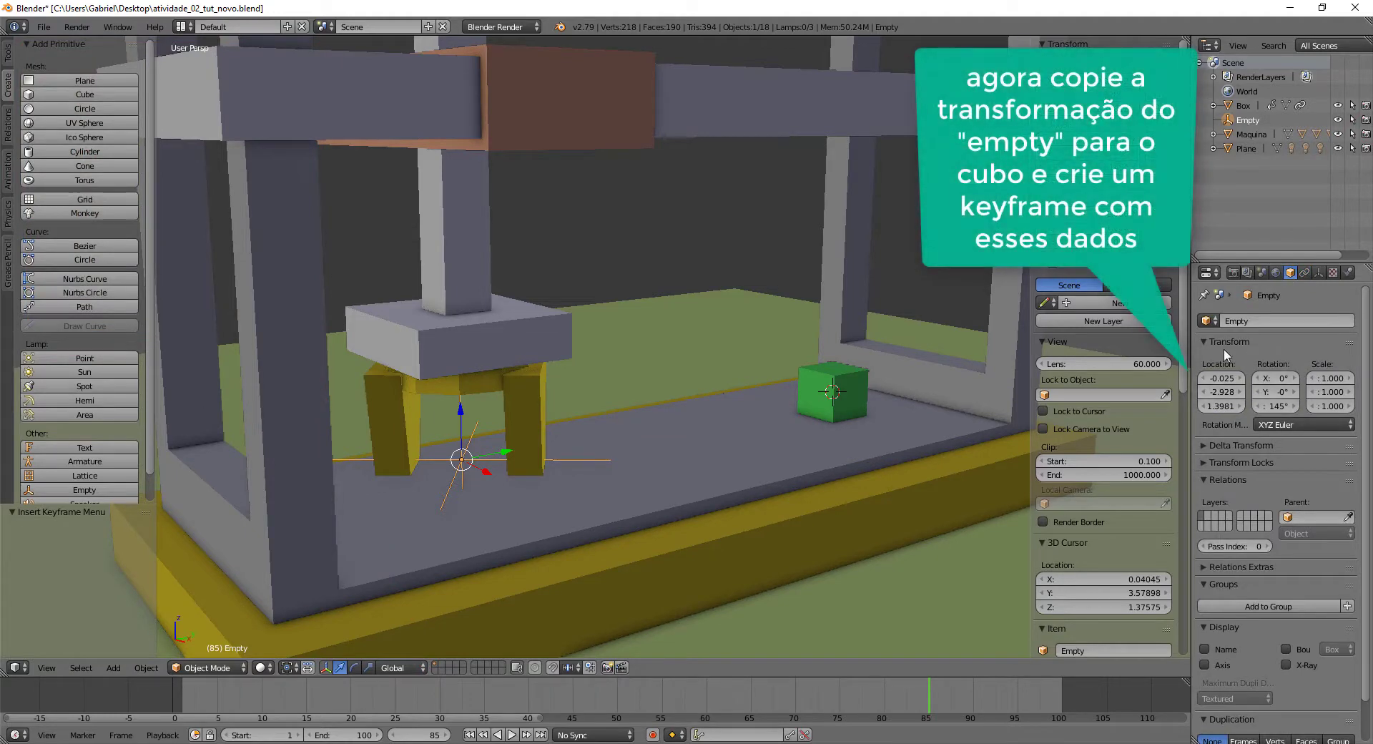
right_click(813, 376)
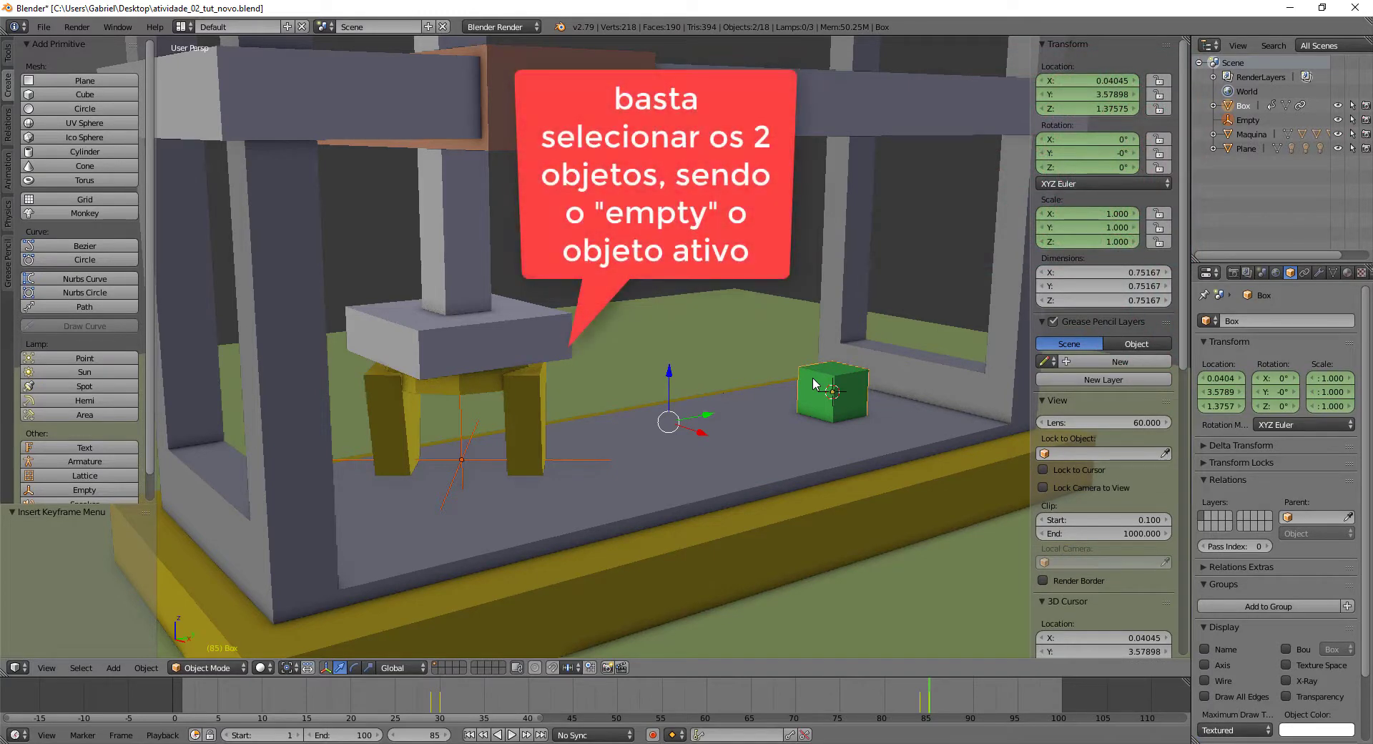
shift+right_click(459, 409)
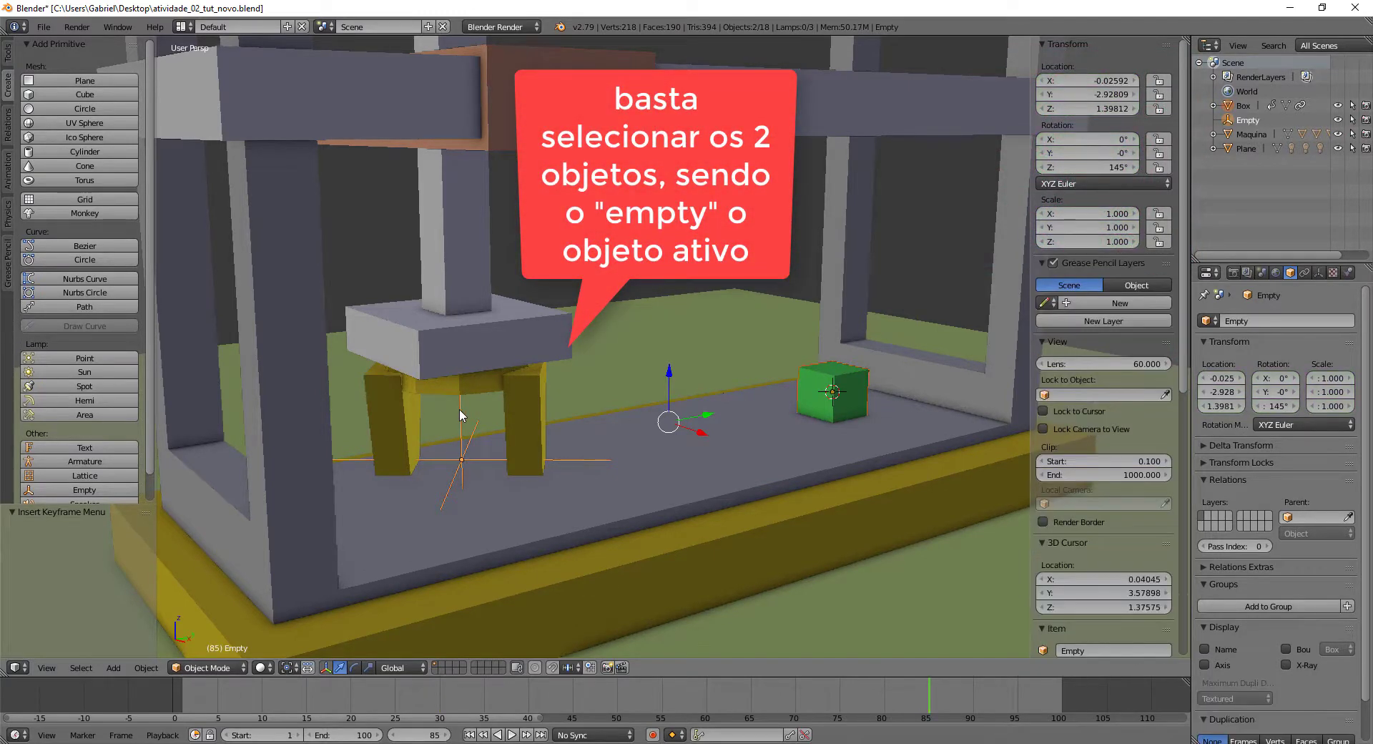
right_click(1222, 374)
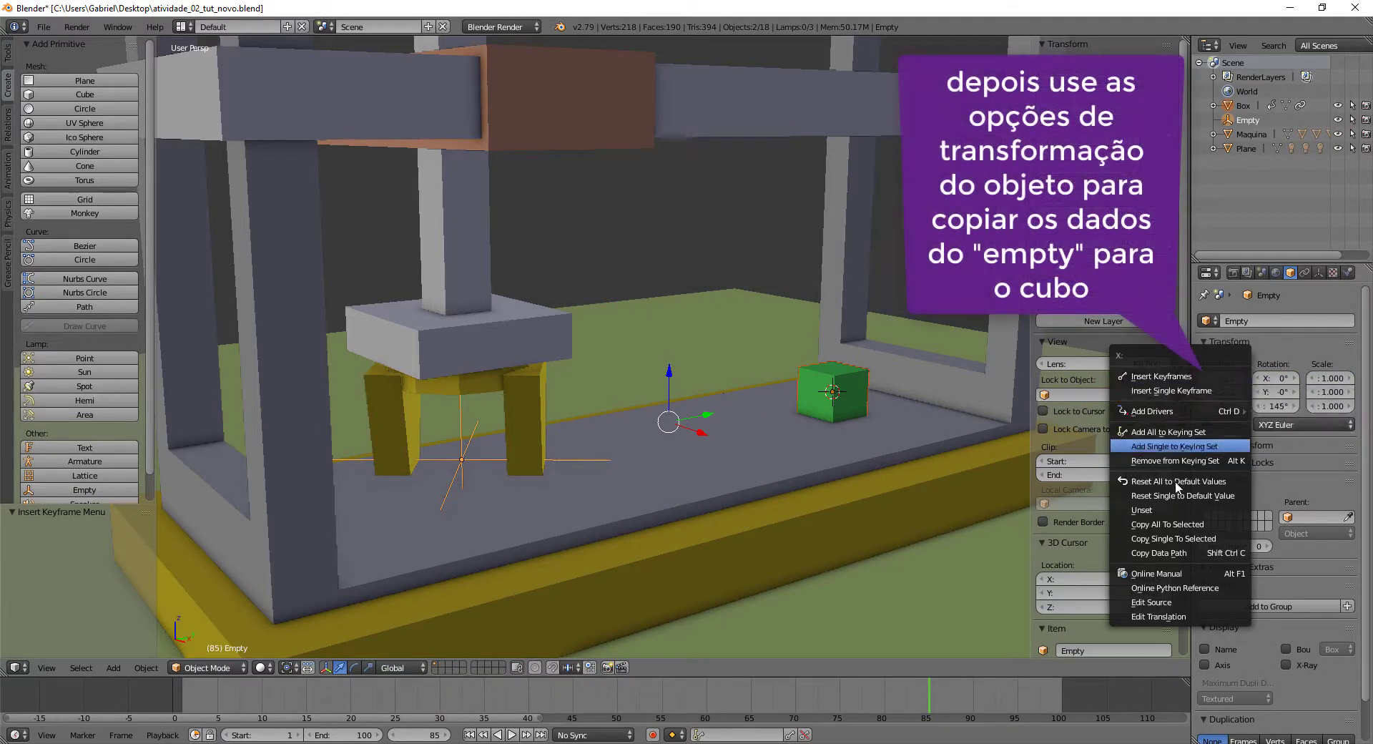
click(1168, 522)
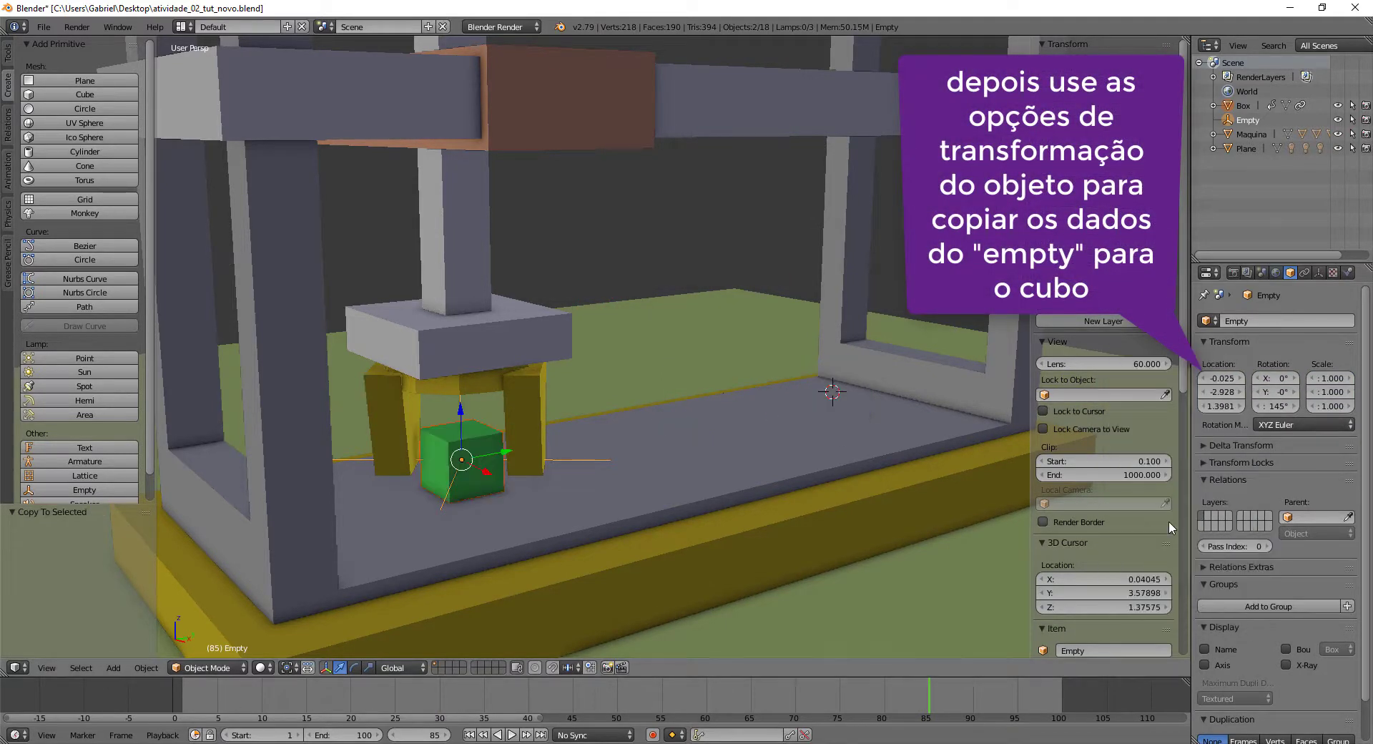
right_click(1276, 379)
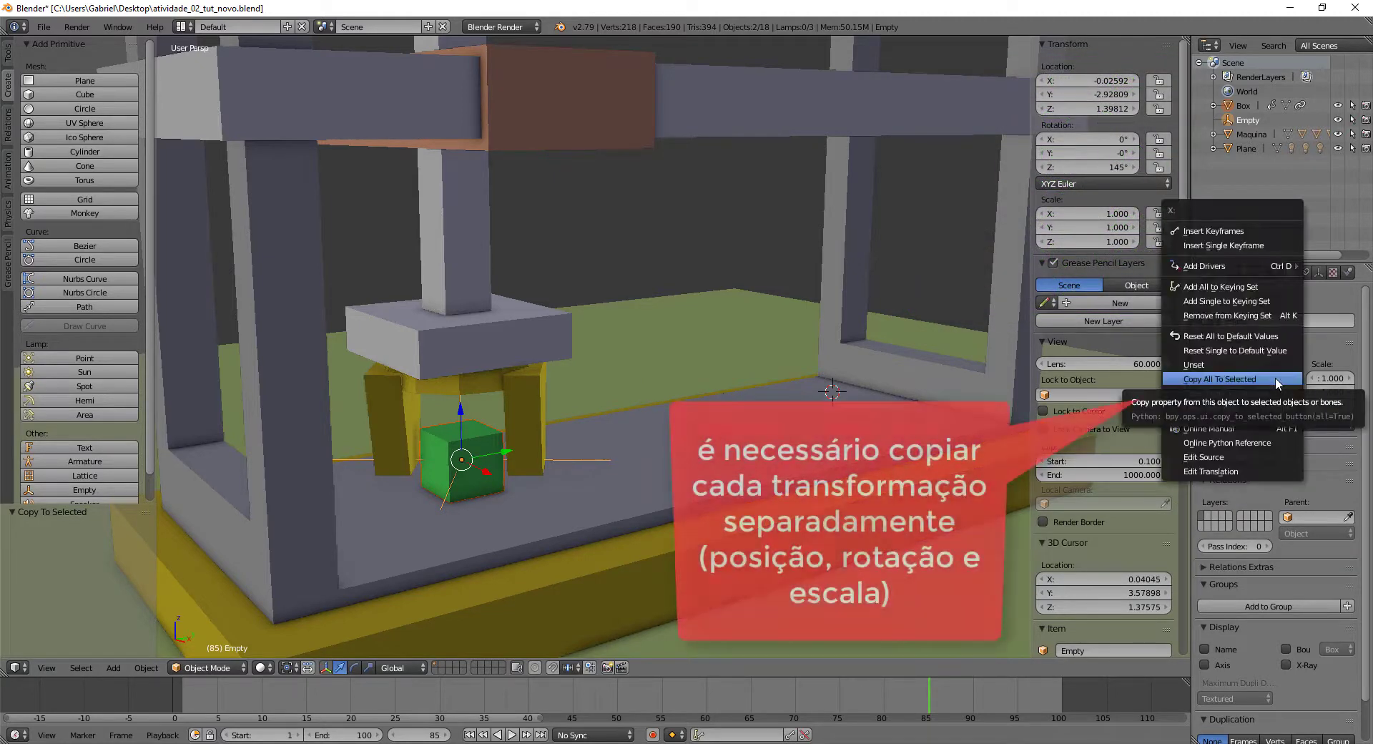
click(1250, 379)
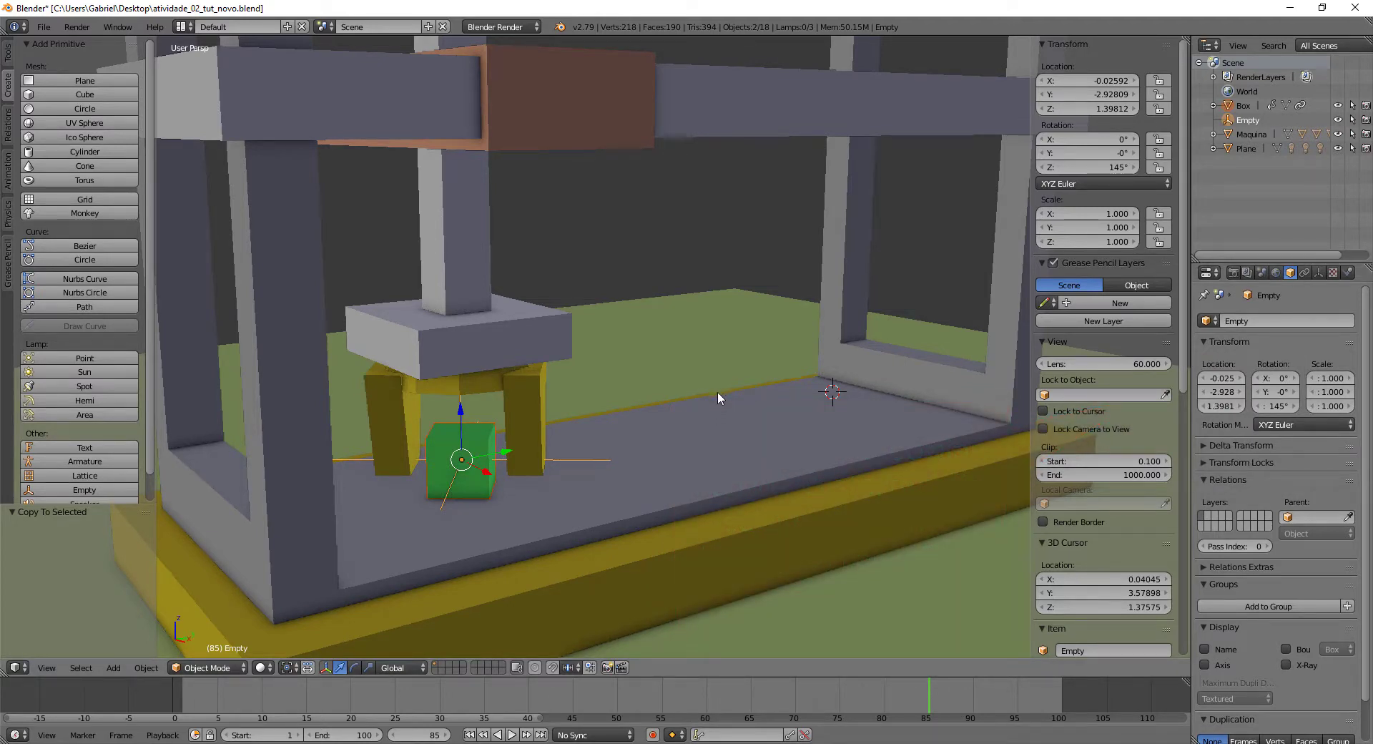
key(ctrl+z)
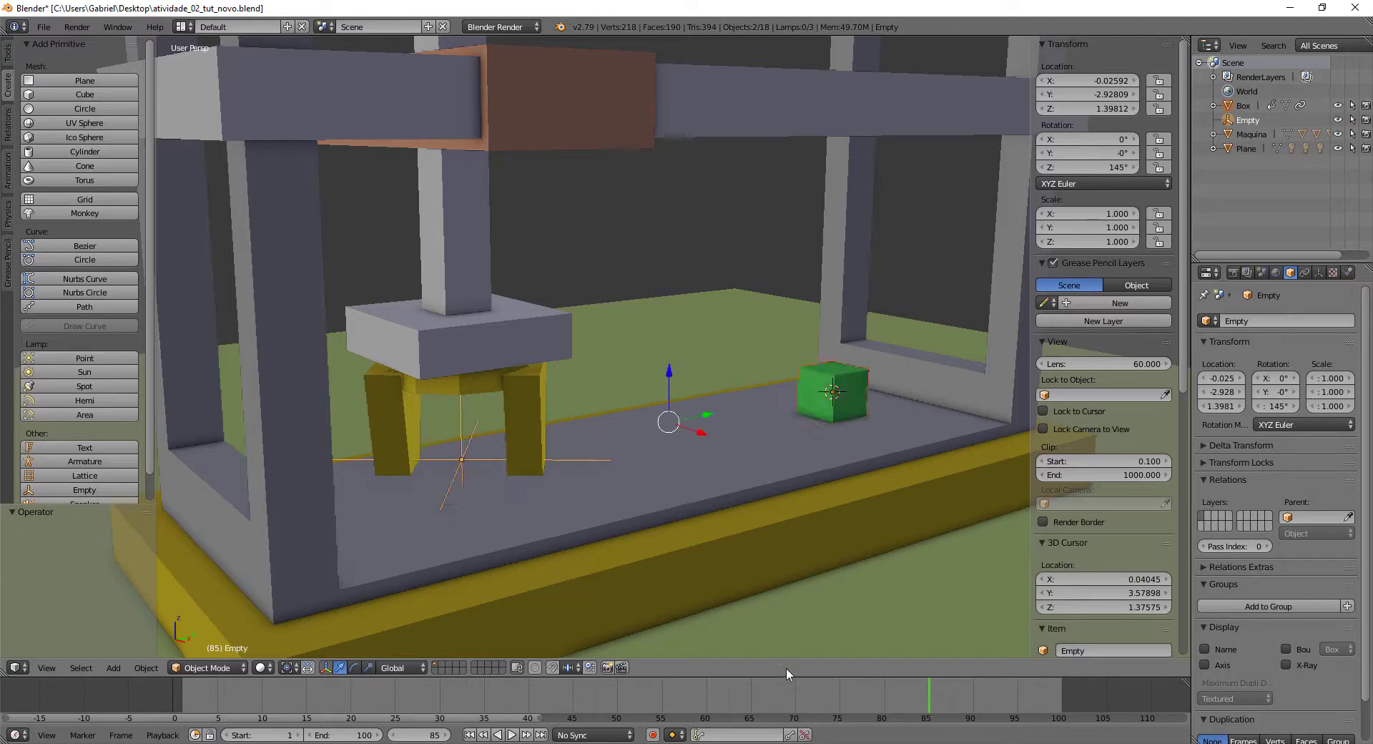
Insert a LocRotScale keyframe on the green cube at frame 84.
click(921, 698)
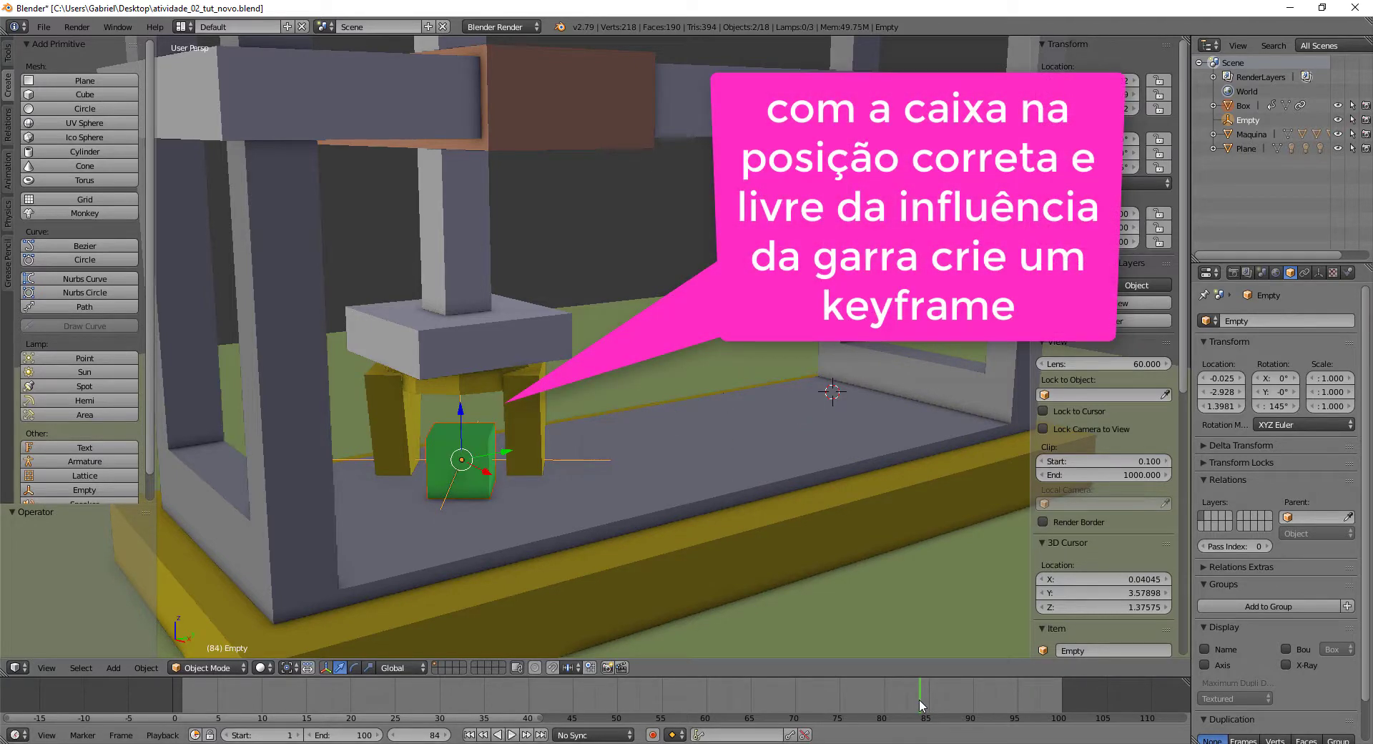
key(i)
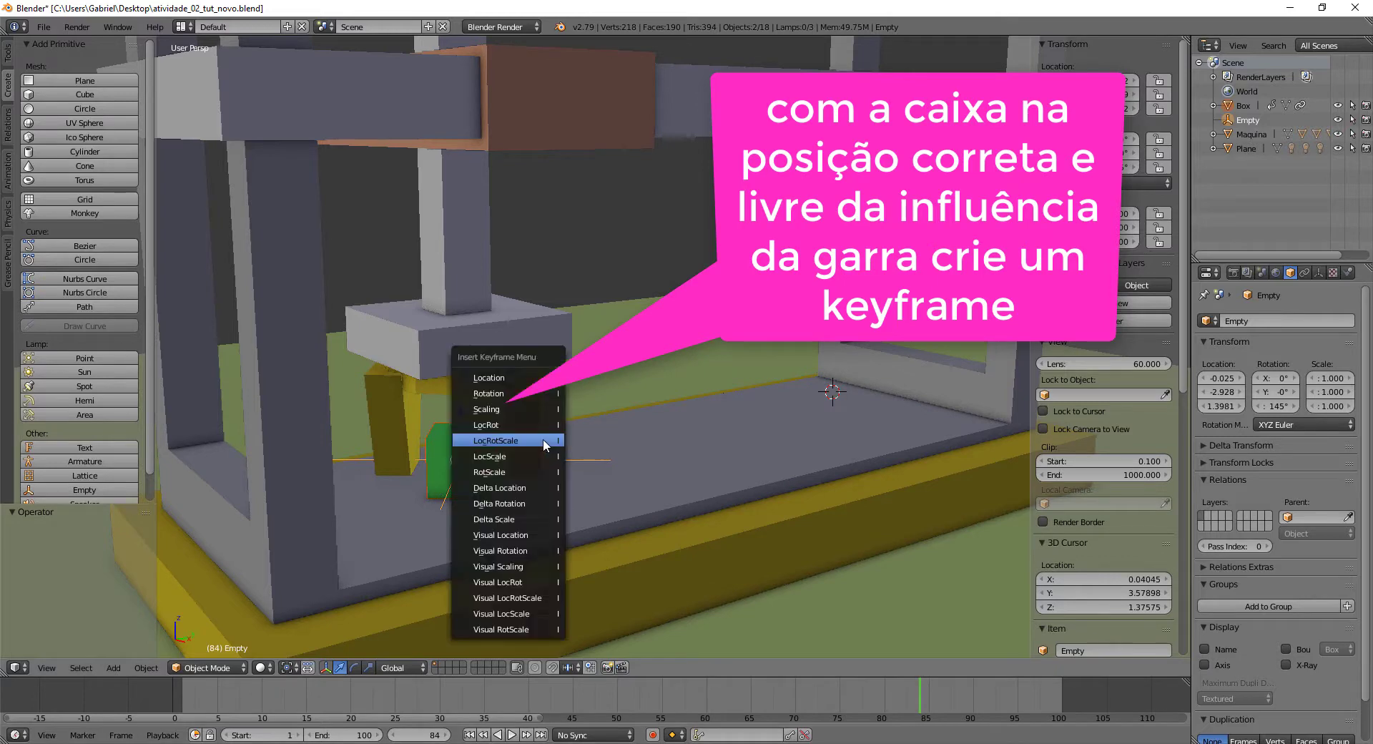
right_click(430, 439)
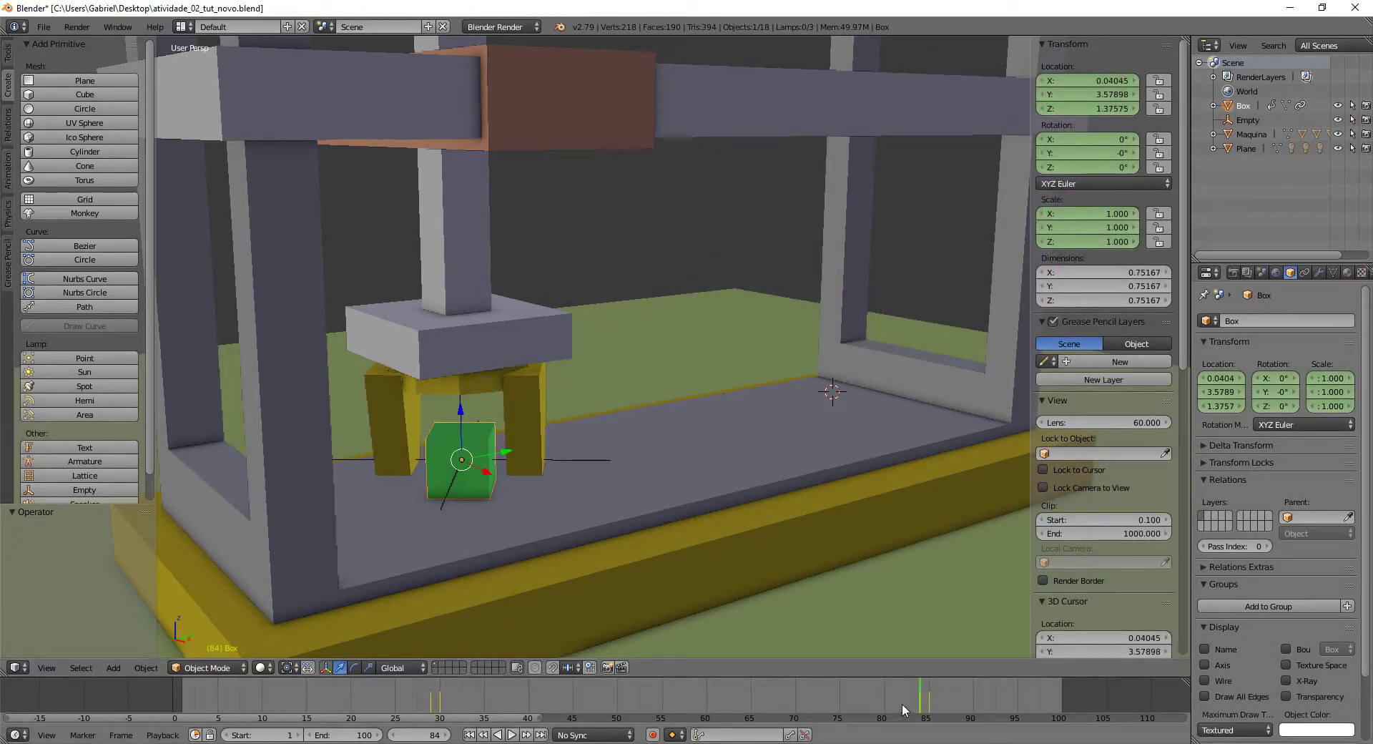
key(i)
click(479, 440)
key(i)
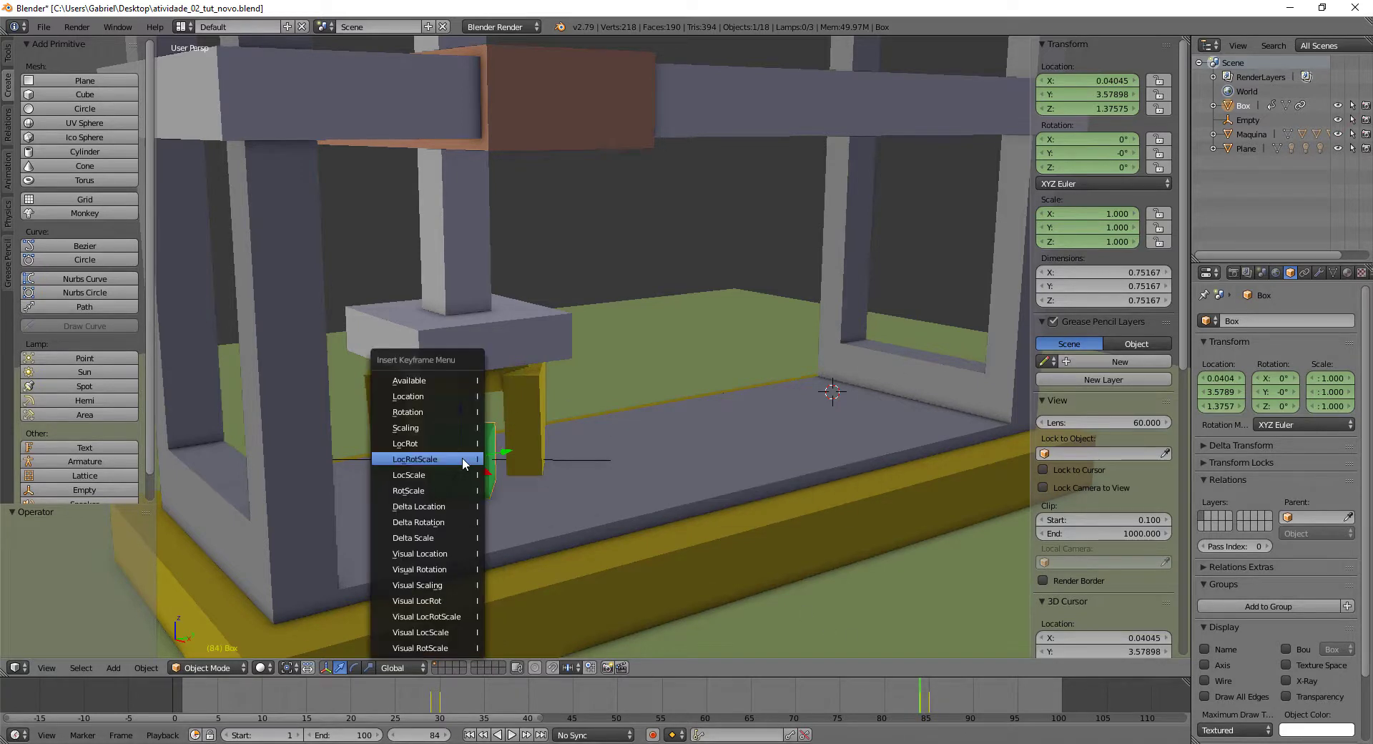
click(462, 457)
At frame 85, select the green cube with the empty as active object and copy all of the empty's location values to the cube.
click(930, 696)
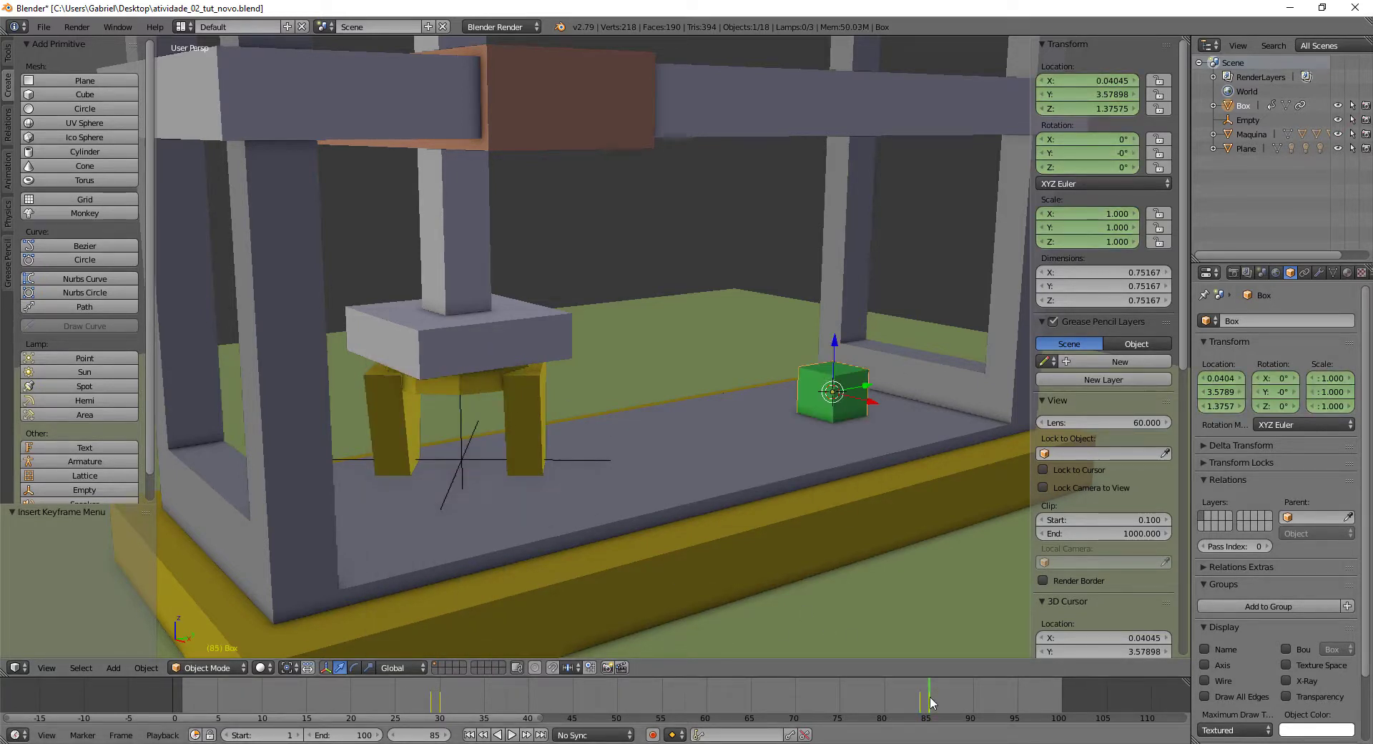
right_click(464, 429)
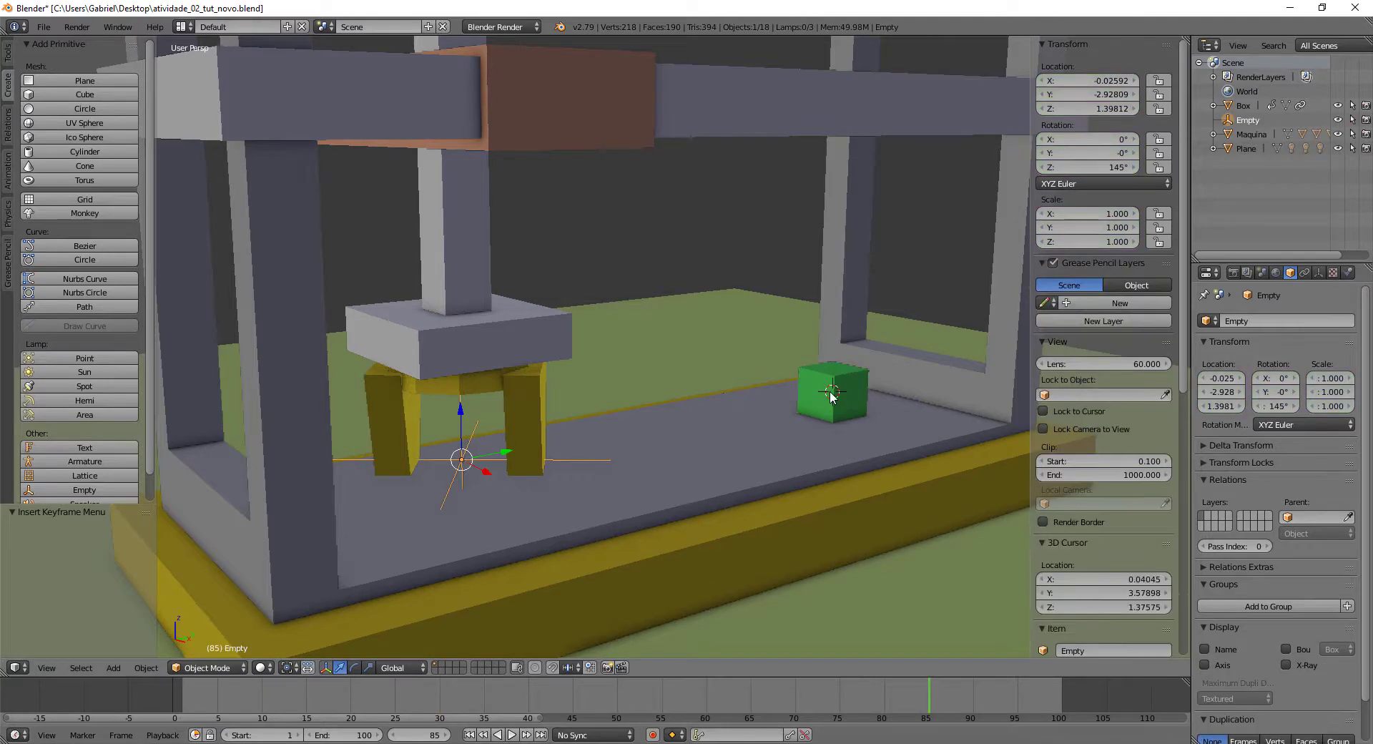
shift+right_click(805, 398)
shift+right_click(461, 412)
right_click(1227, 379)
click(1222, 379)
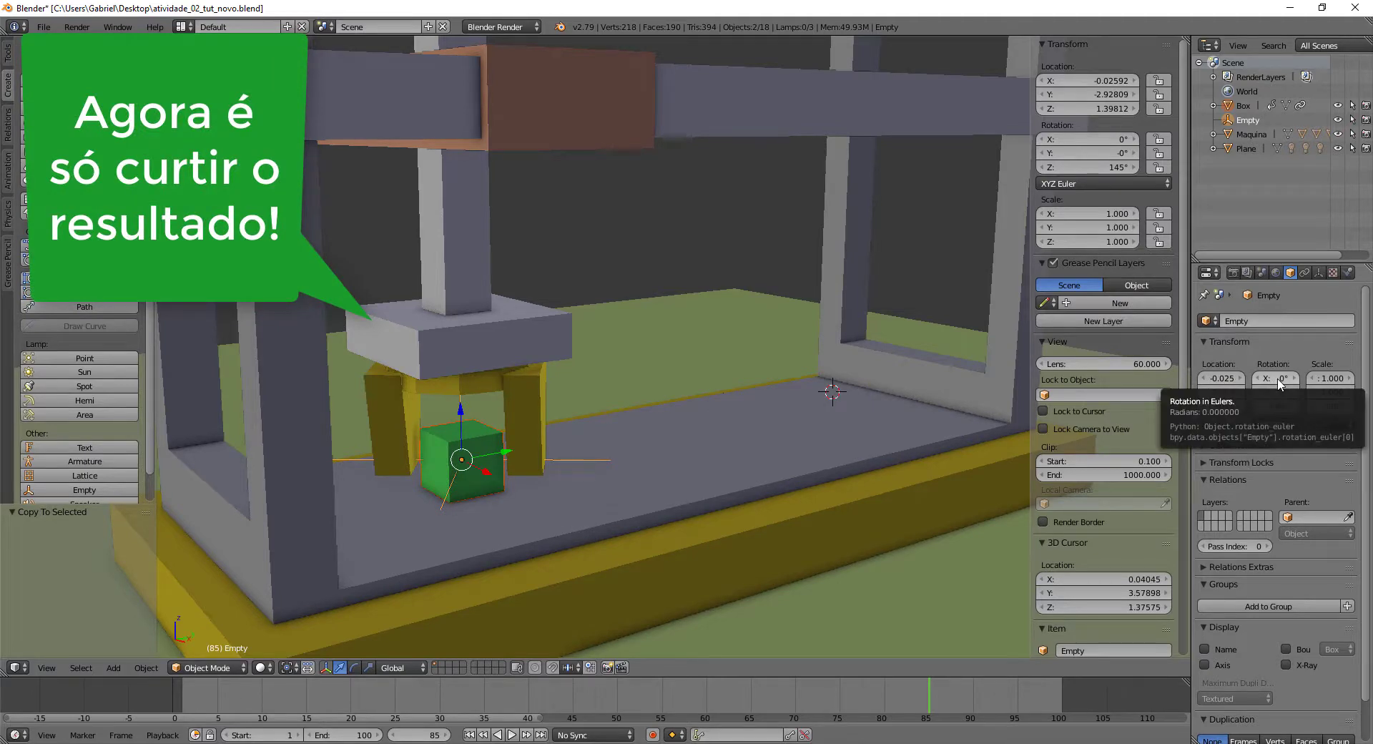
Copy all of the empty's rotation values to the green cube and insert a LocRotScale keyframe on the cube at frame 85.
right_click(1277, 379)
click(1271, 375)
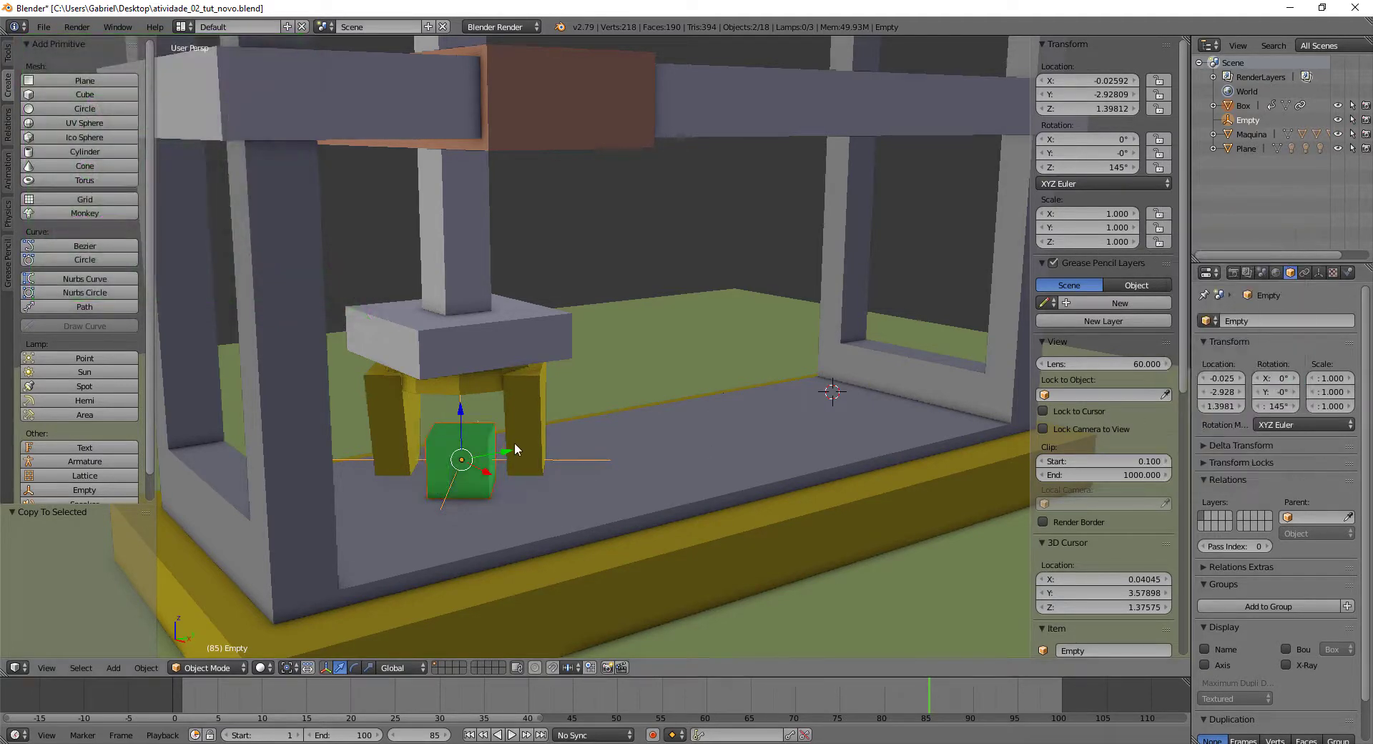
right_click(486, 435)
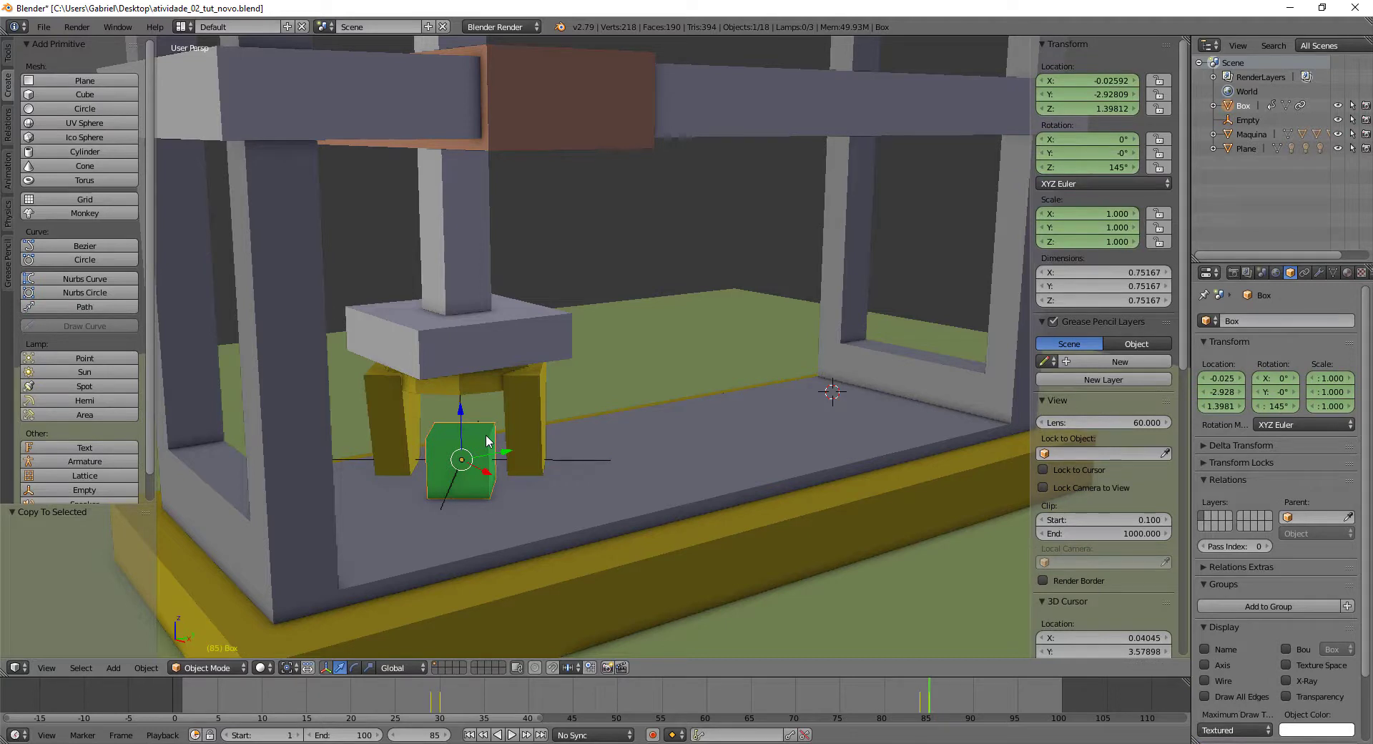
key(i)
click(486, 438)
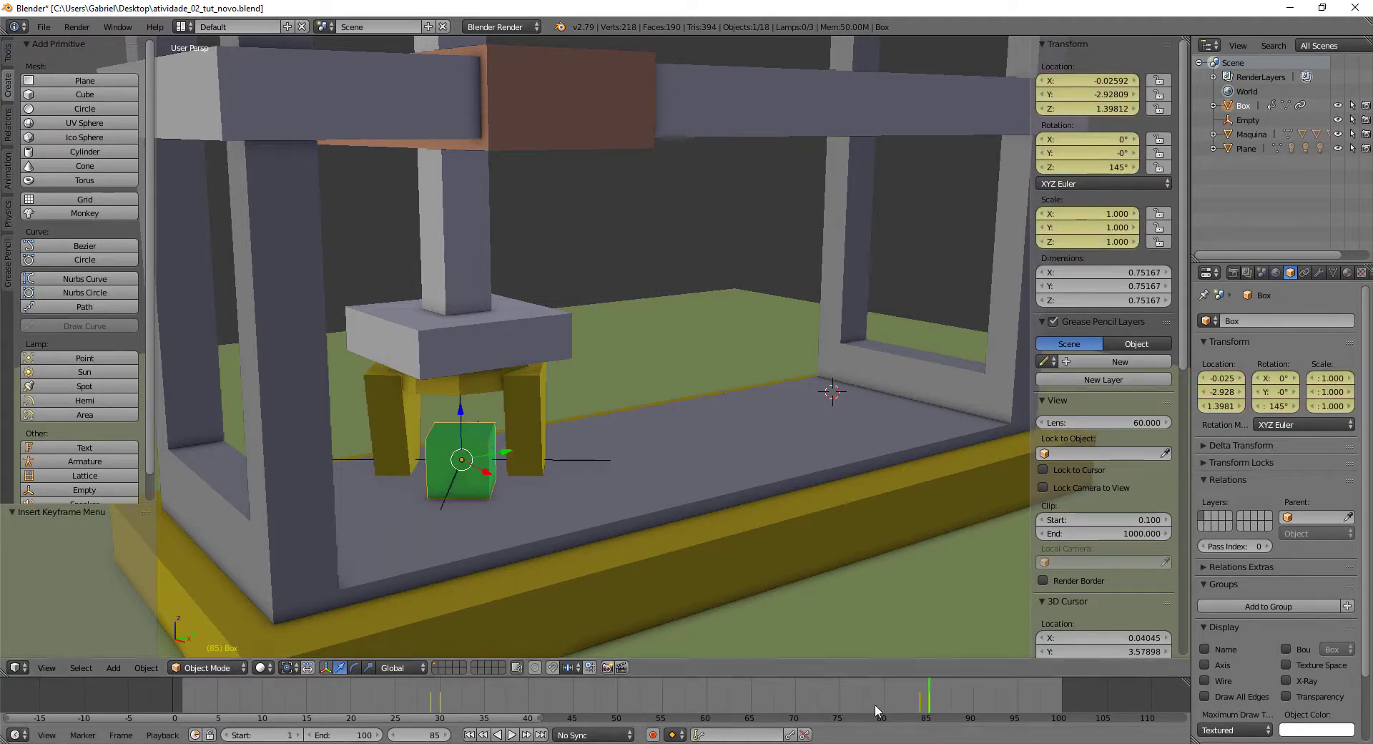
Review the animation, return to frame 0, and delete the empty from the scene.
key(alt+a)
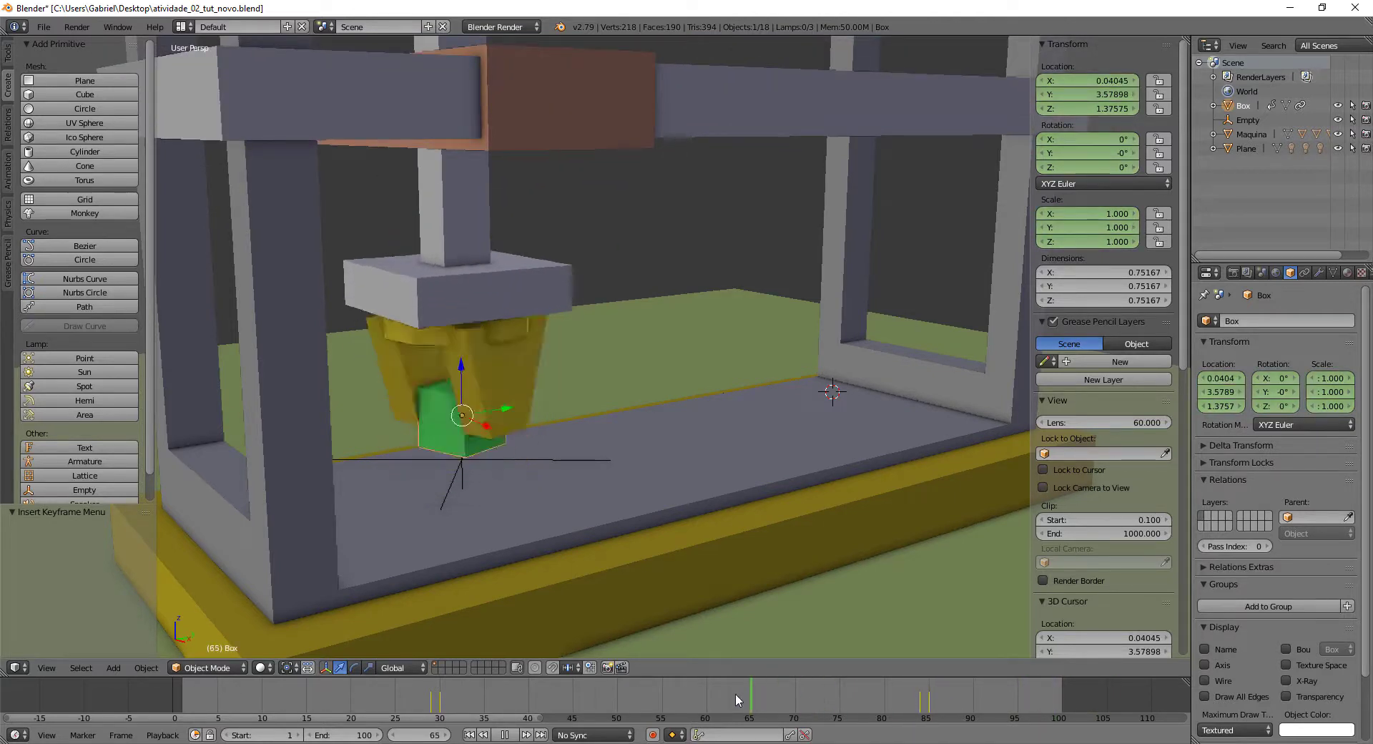
mouse_move(735, 693)
mouse_down()
mouse_move(115, 688)
mouse_move(204, 685)
mouse_move(133, 692)
mouse_up()
right_click(460, 409)
key(x)
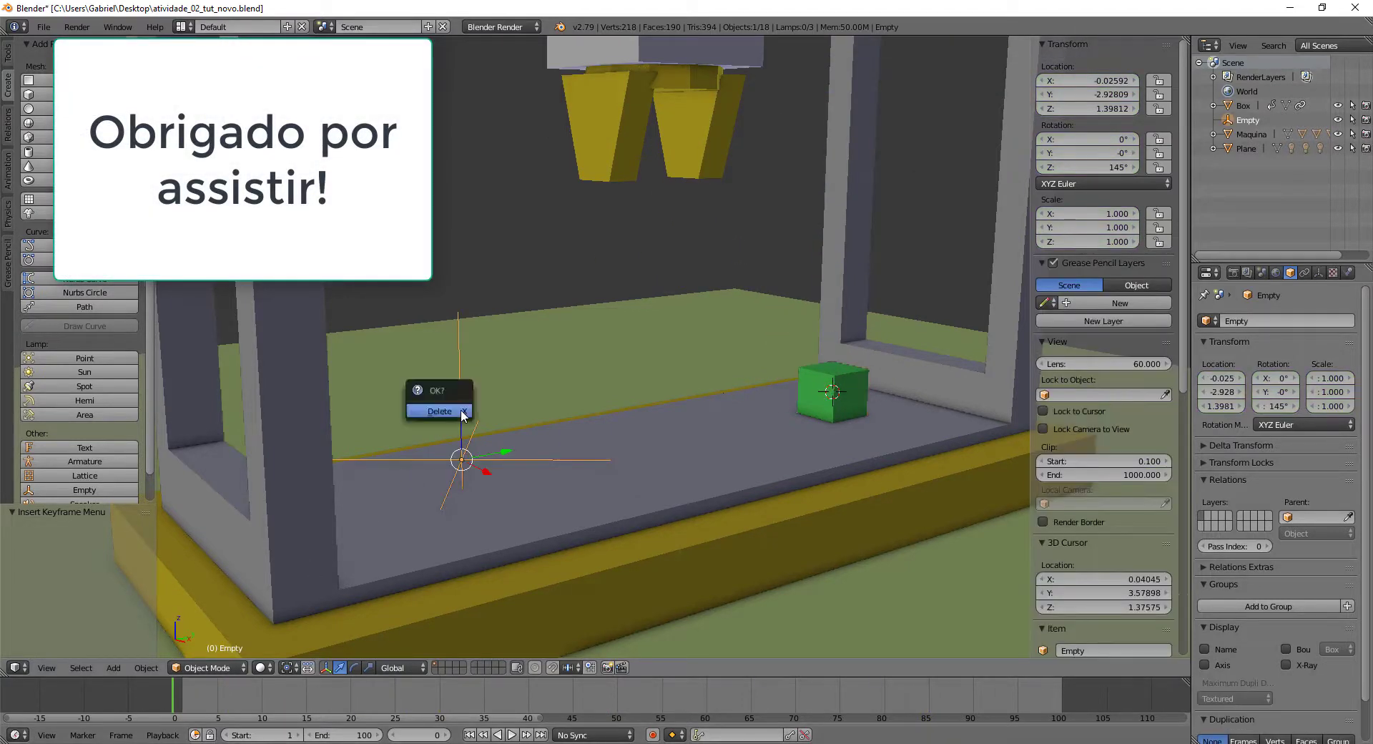
click(460, 409)
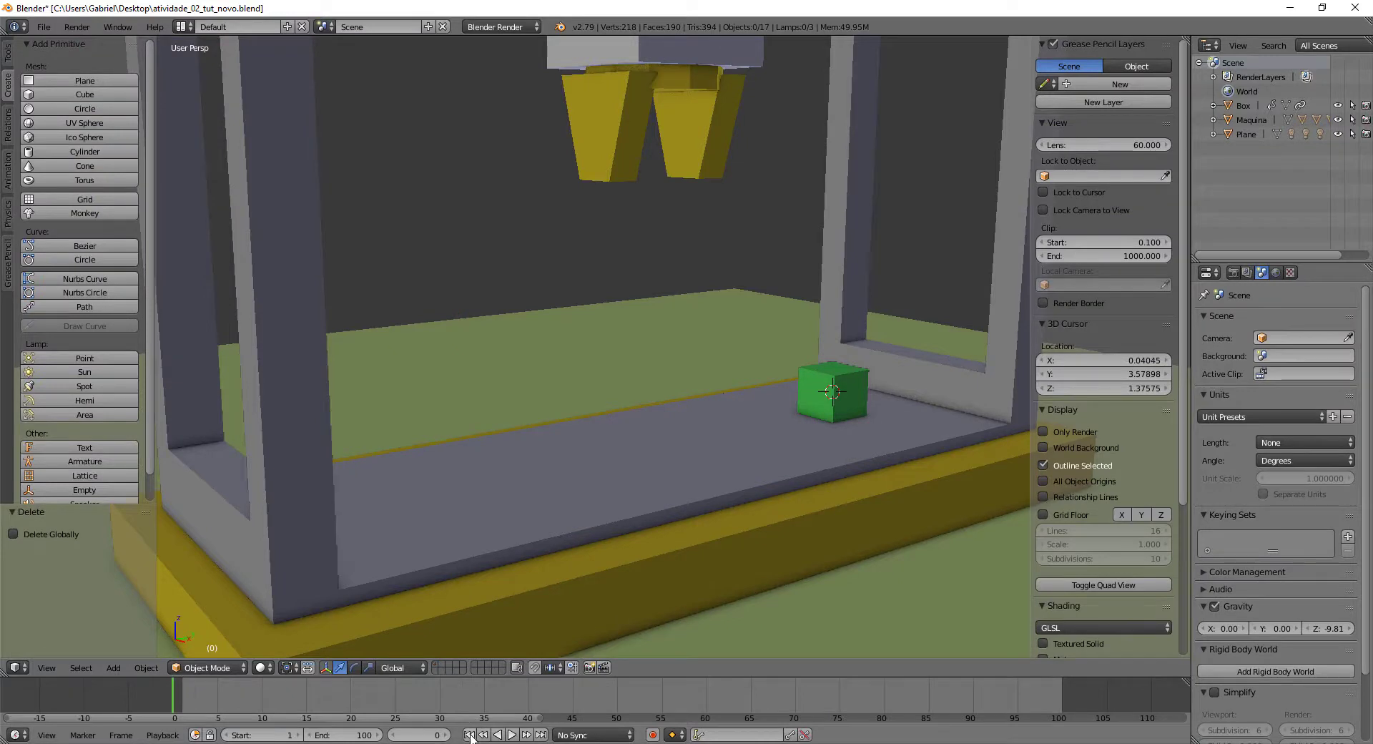
Play back the finished animation from frame 0 with the whole claw machine in view.
click(511, 734)
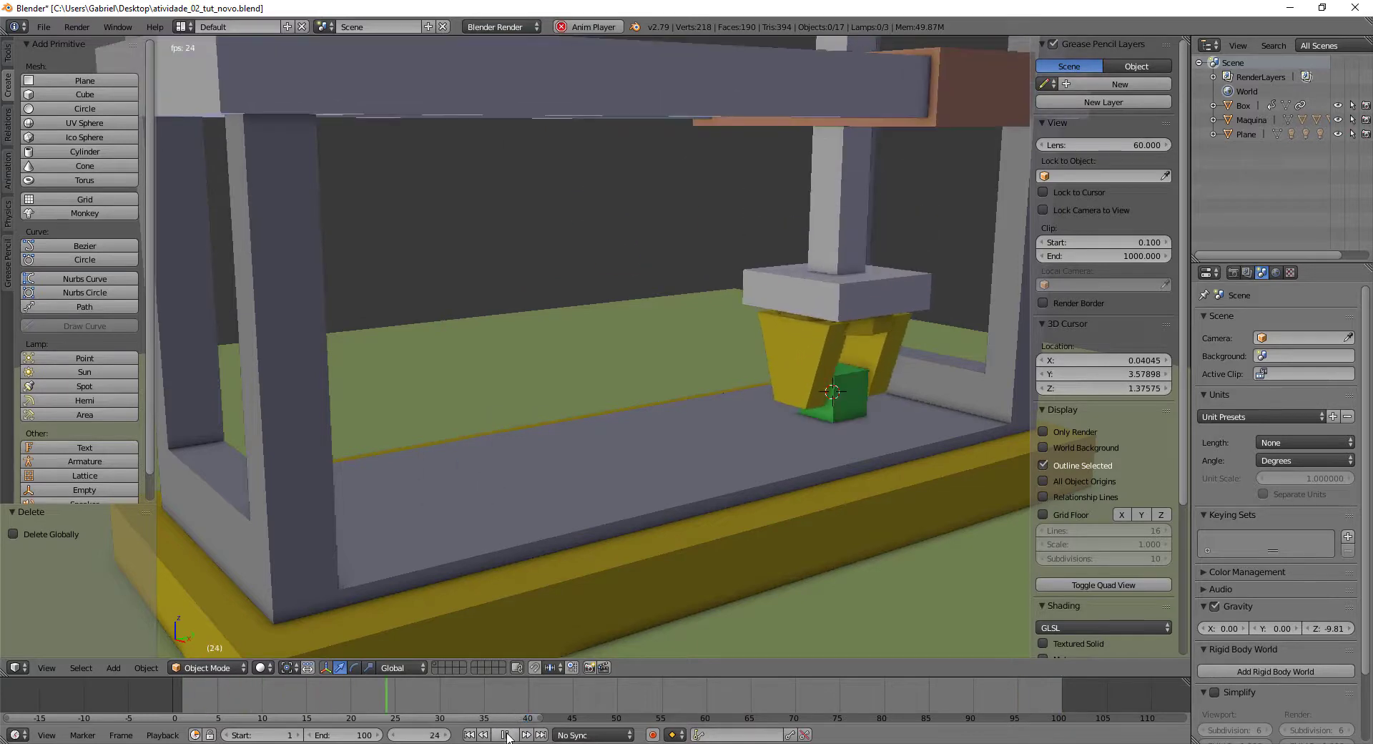
scroll(527, 509, down, 3)
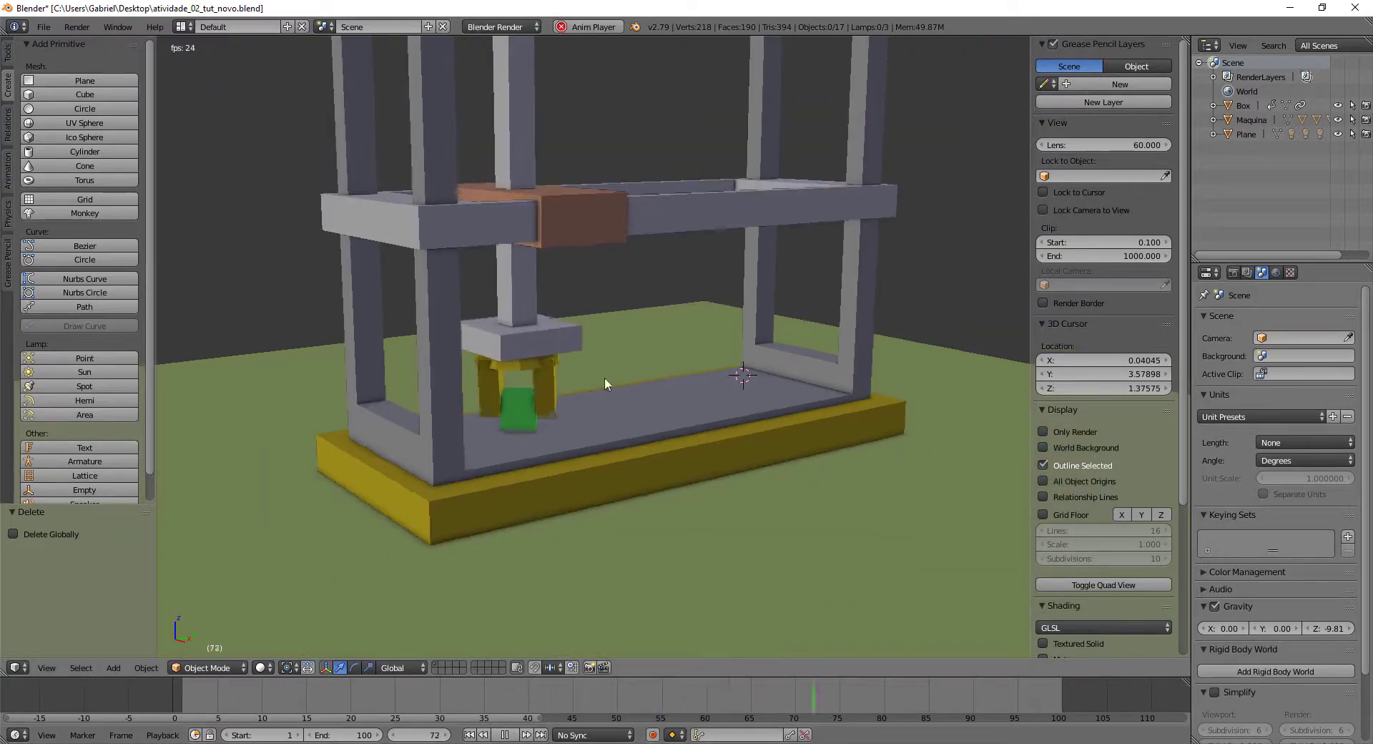